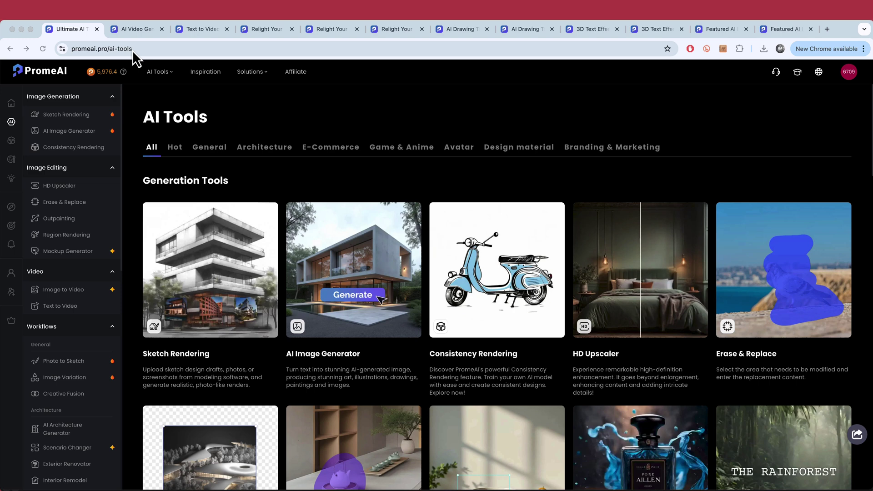
Step: Return to the PromeAI home page and browse the AI Tools catalogue
left_click(52, 75)
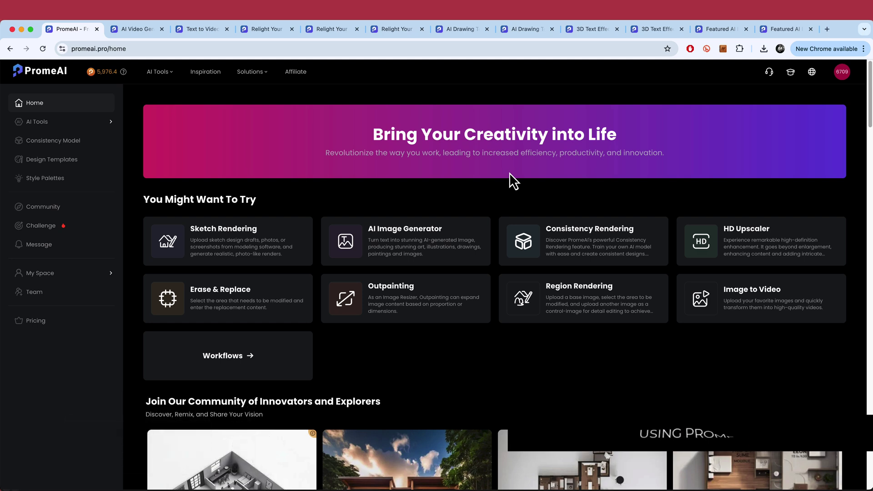
left_click(69, 125)
scroll(302, 136, "down", 2)
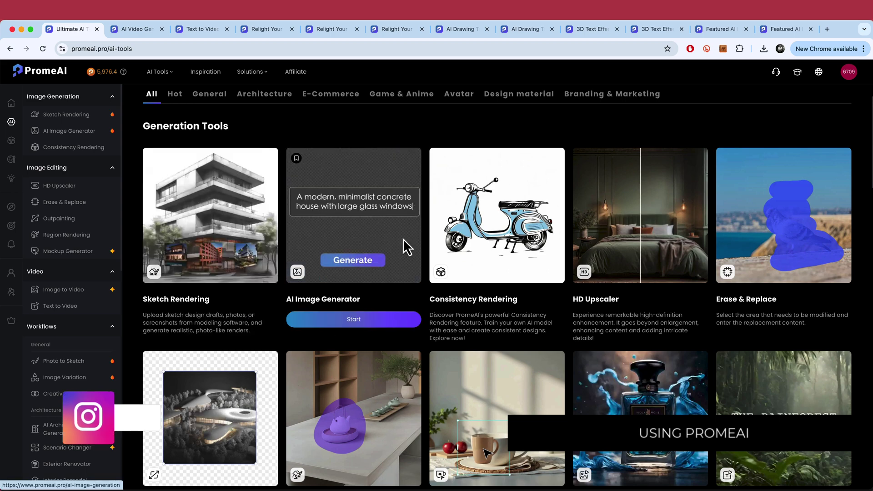
mouse_move(612, 237)
scroll(627, 246, "down", 3)
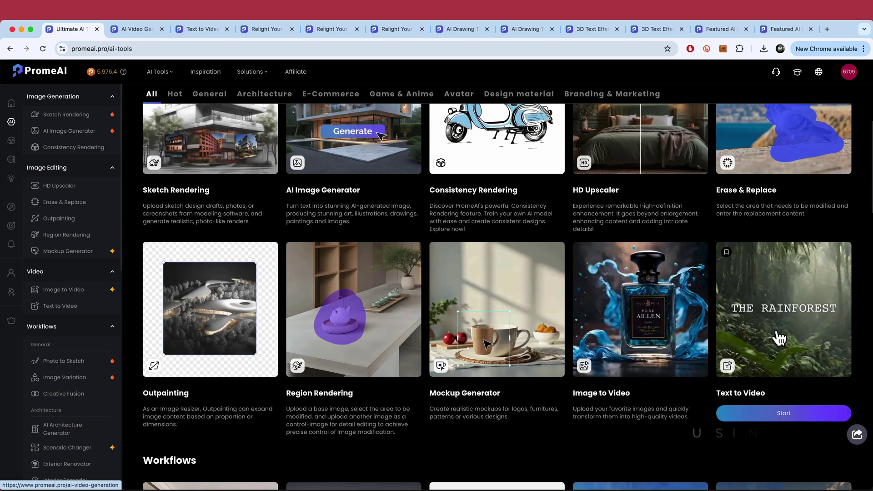
mouse_move(698, 343)
scroll(673, 335, "down", 2)
scroll(659, 306, "up", 6)
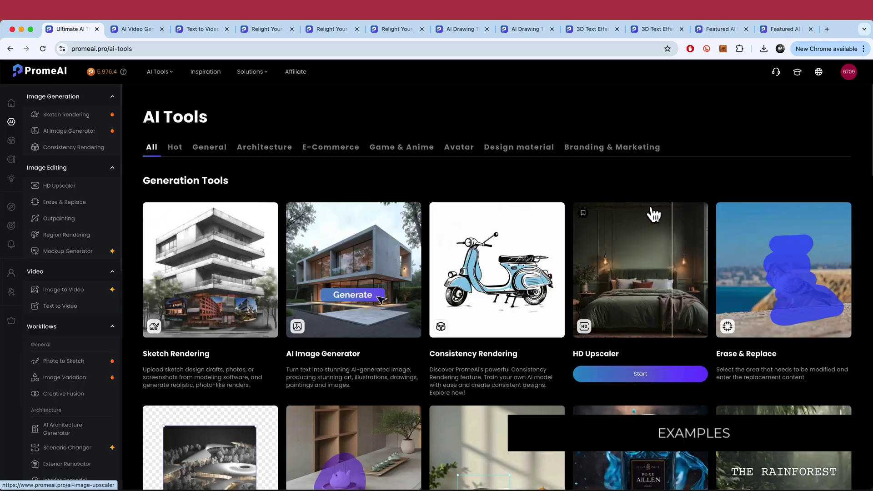
mouse_move(322, 276)
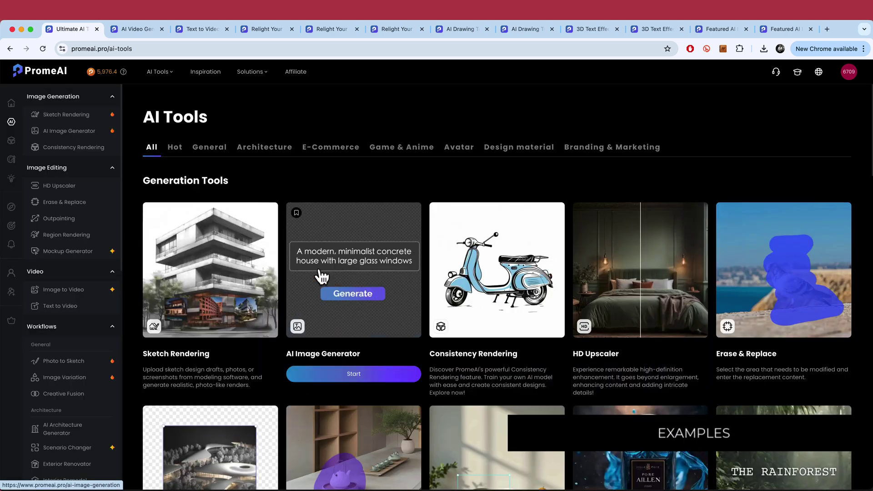
Step: Look through the Text to Video examples and the night-time cabin video, then go to Relight
left_click(135, 30)
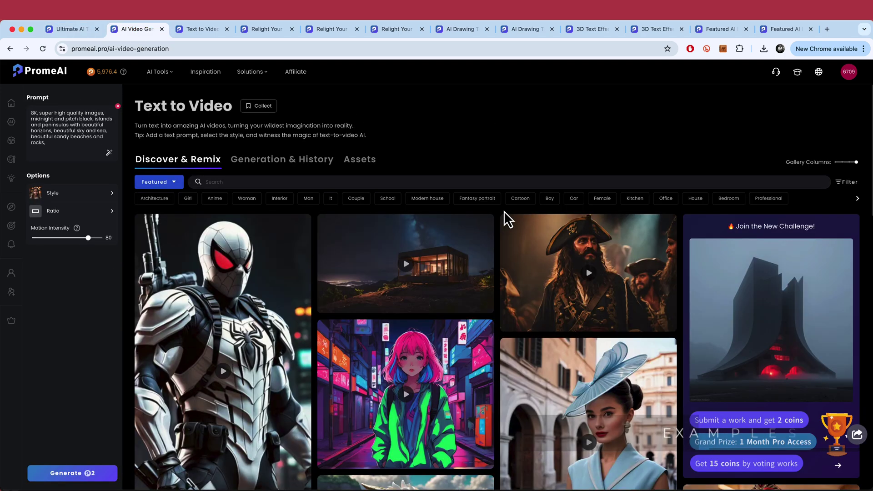
scroll(504, 216, "down", 3)
scroll(451, 170, "down", 10)
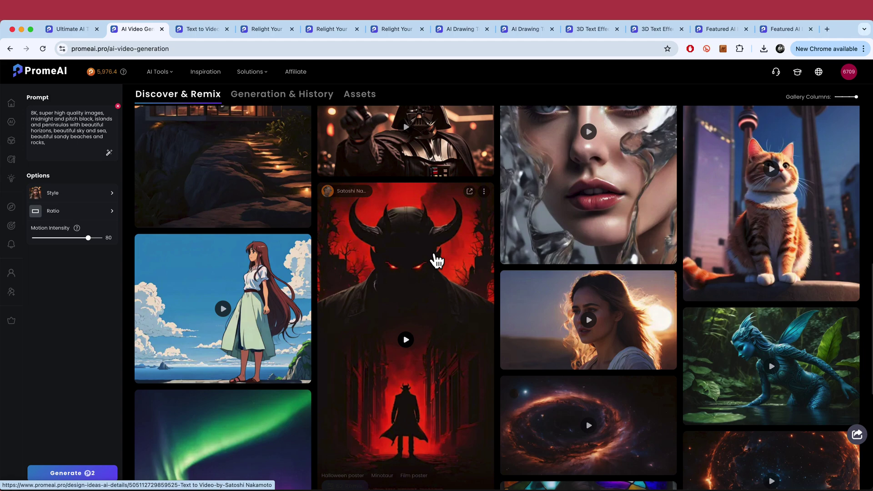
scroll(692, 208, "down", 3)
scroll(702, 199, "down", 5)
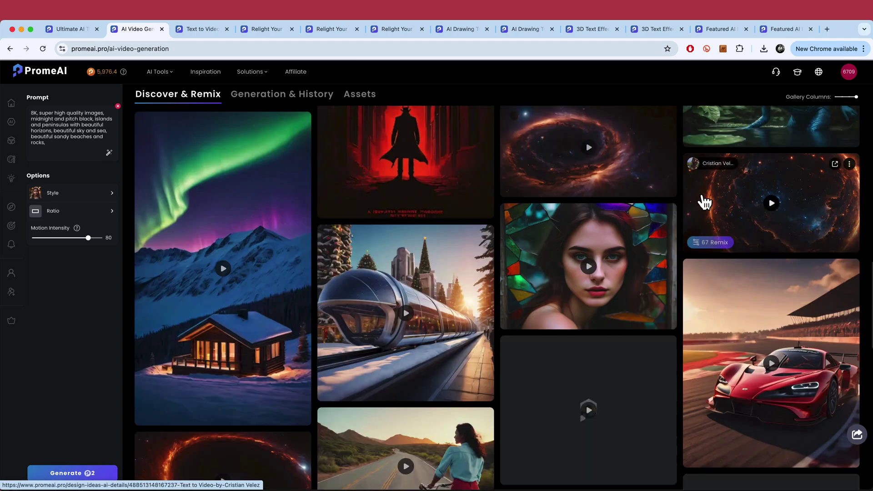
scroll(692, 201, "up", 5)
scroll(682, 201, "up", 15)
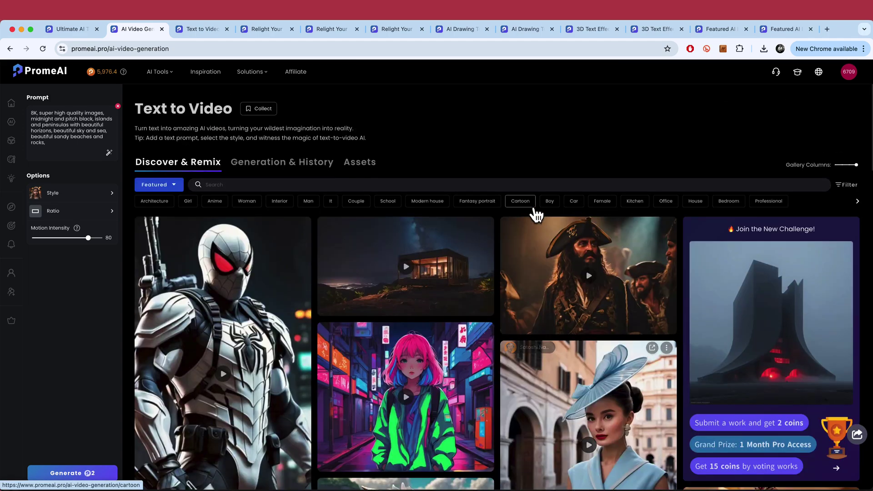
left_click(197, 28)
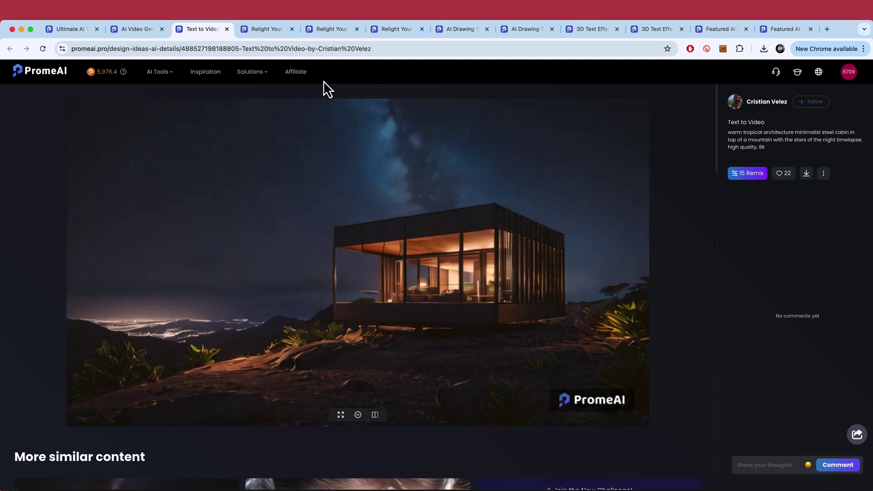
left_click(260, 34)
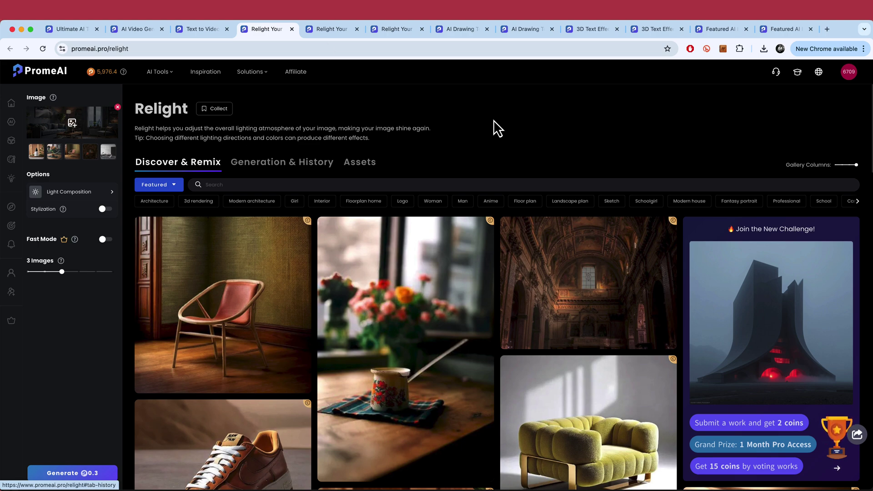
Step: In the living-room Relight history, view the third relit result full screen and close it
left_click(326, 30)
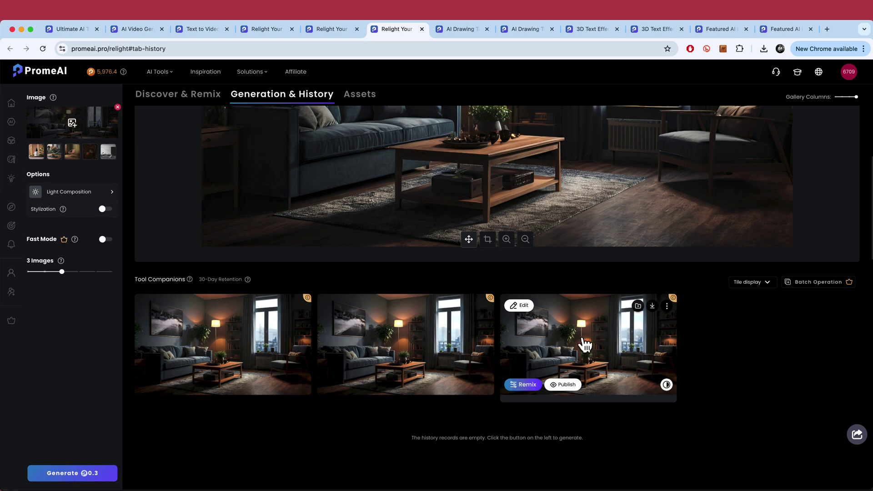
left_click(585, 346)
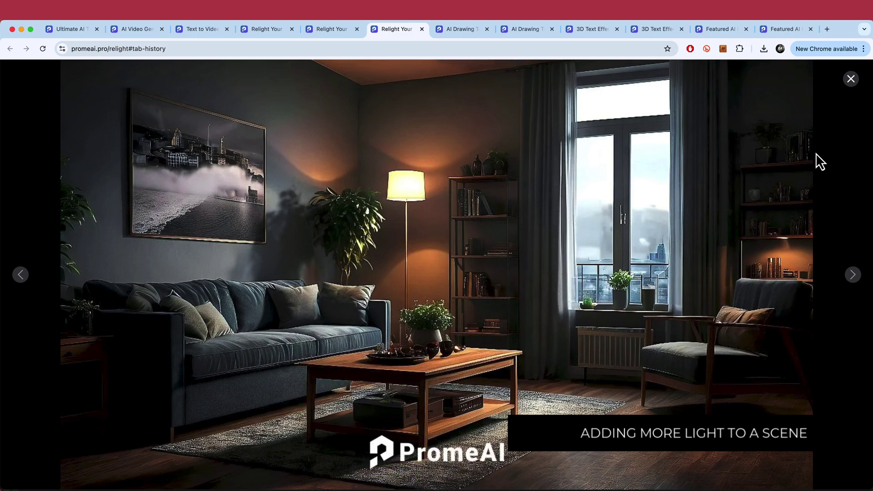
left_click(851, 80)
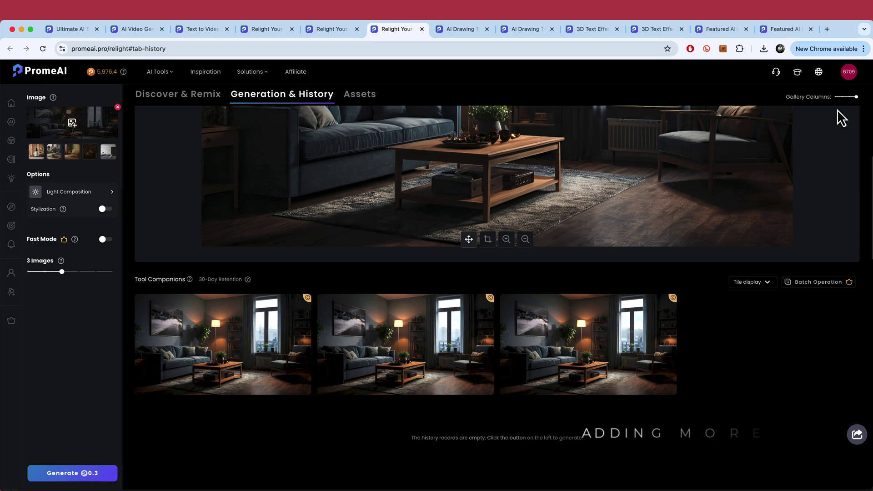
scroll(187, 250, "up", 3)
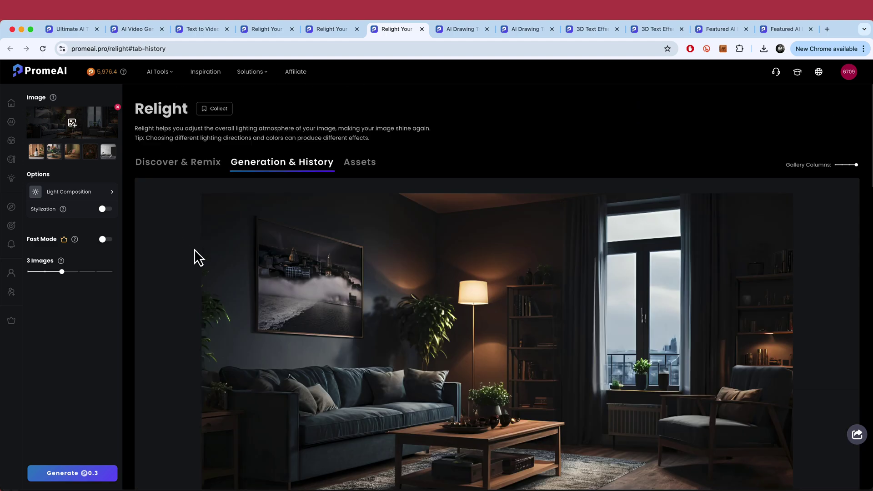
Step: Set the Relight light composition to pattern 03
left_click(85, 193)
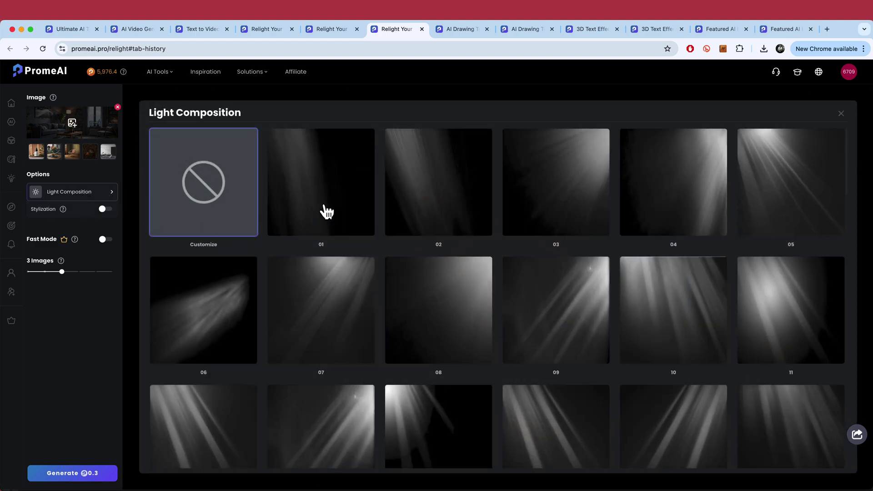
left_click(565, 192)
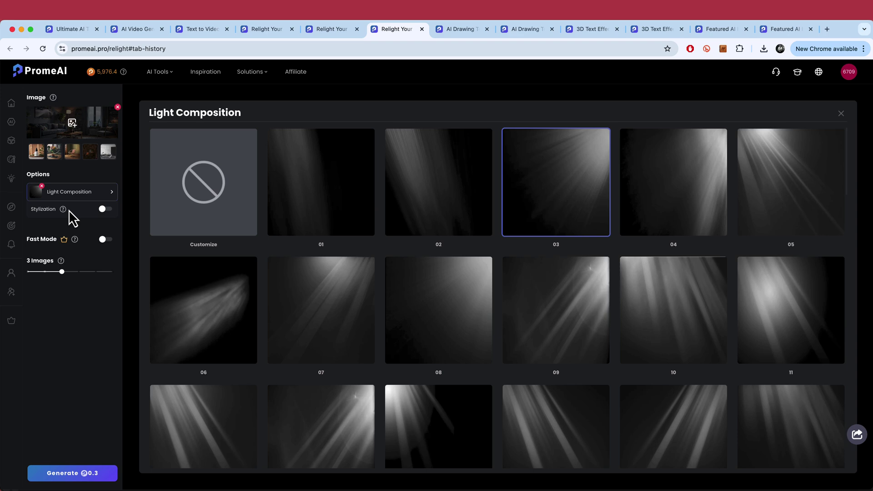
mouse_move(64, 213)
left_click(841, 113)
Step: Make the second relit living-room result the main preview
scroll(522, 244, "down", 2)
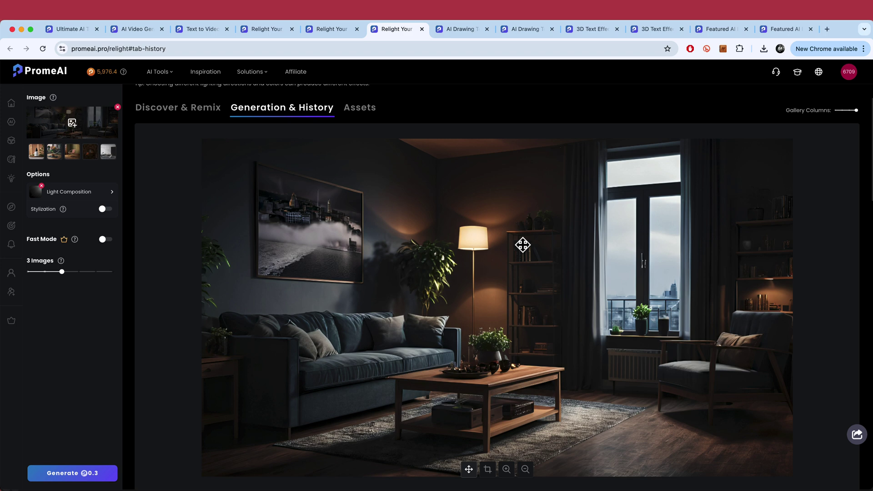
scroll(523, 244, "down", 2)
scroll(523, 244, "down", 2)
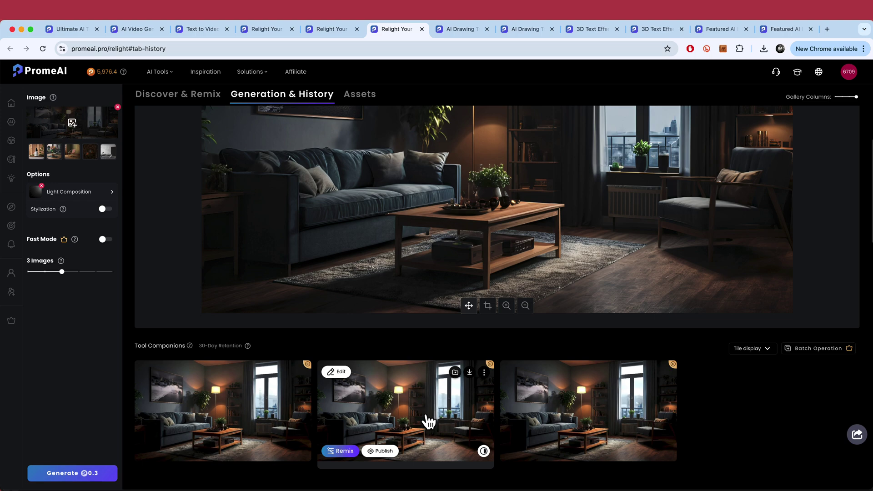
left_click(429, 422)
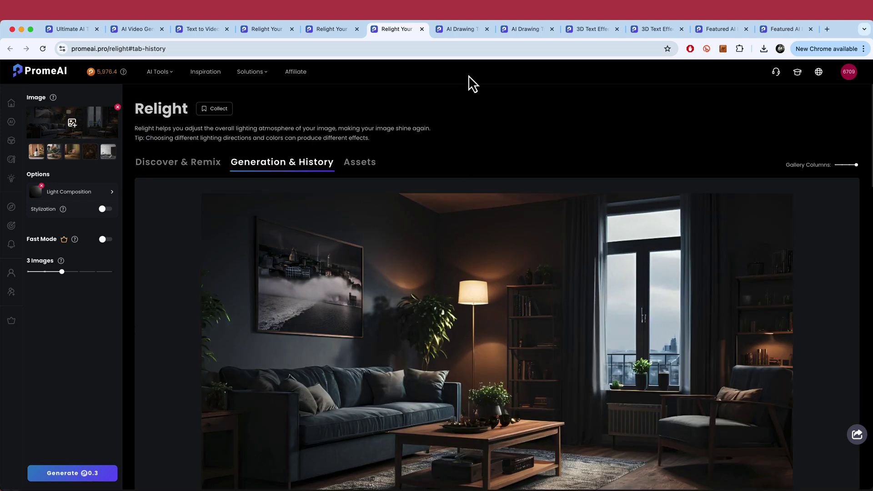
Step: Open the Sketch Rendering history with the uploaded sketch and check the model version choices
key("ctrl+Tab")
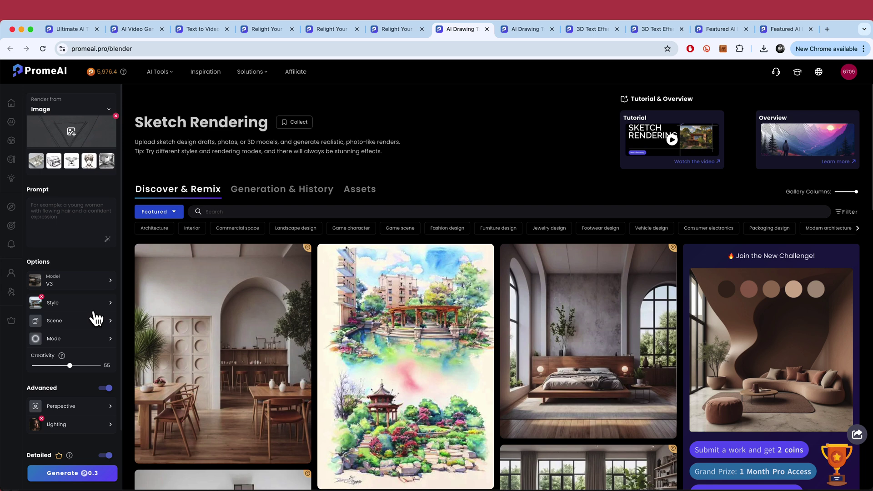
left_click(526, 36)
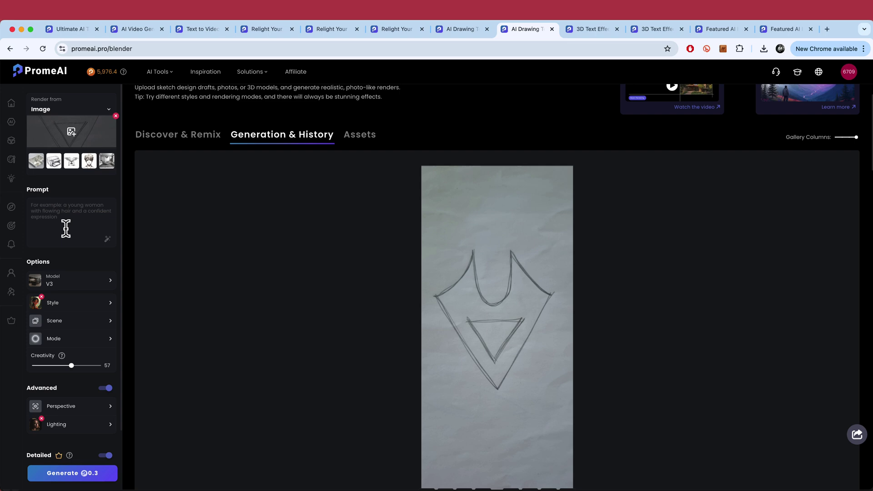
left_click(82, 288)
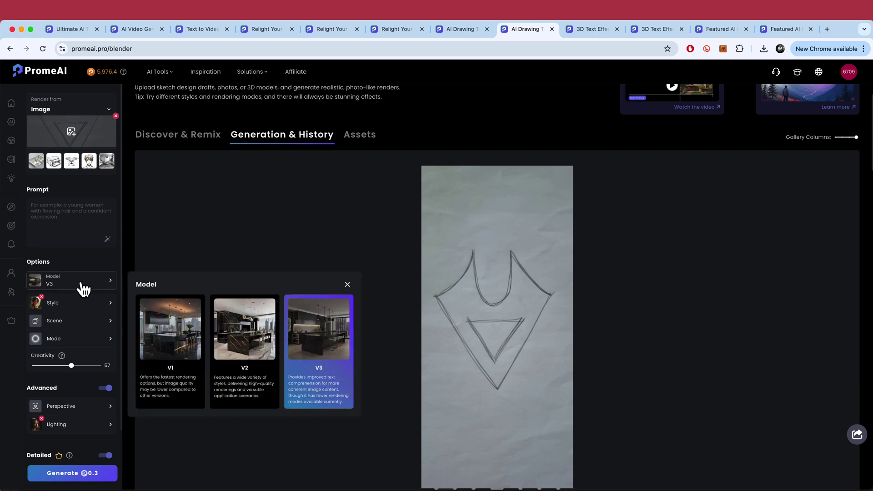
left_click(348, 286)
Step: Browse the Photography, Anime, Conceptual Art and Illustration styles in the style gallery
left_click(85, 308)
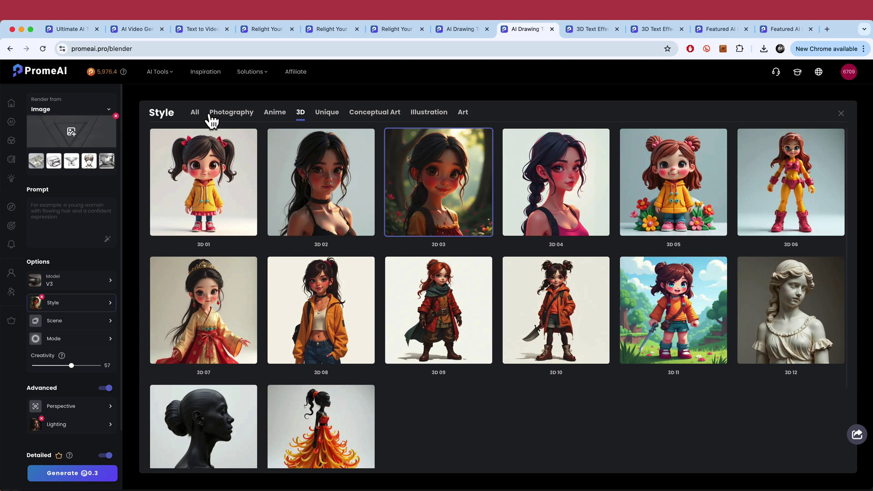
left_click(225, 119)
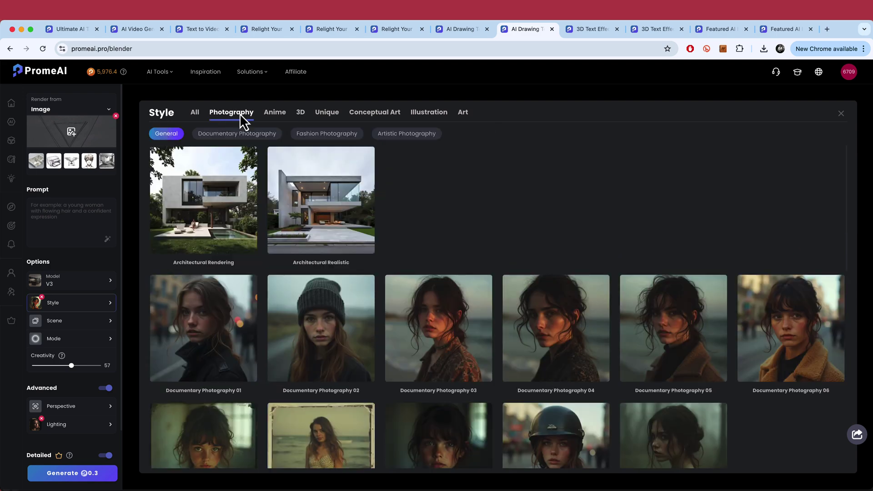
left_click(273, 117)
left_click(380, 117)
left_click(429, 115)
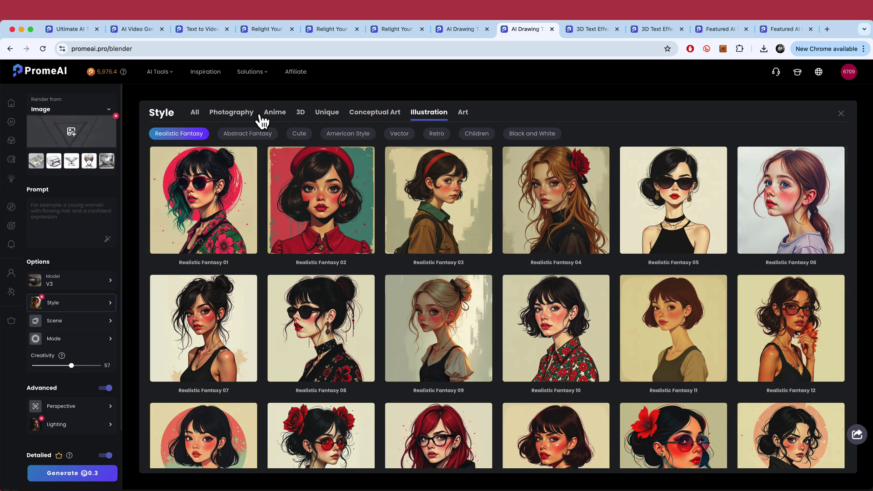
Step: Keep Key Lighting as the render's lighting preset and return to the results
left_click(841, 114)
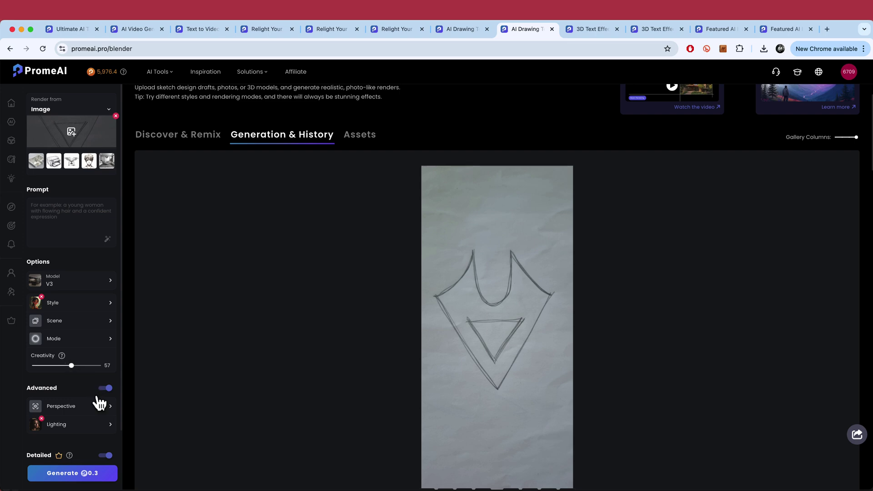
left_click(85, 428)
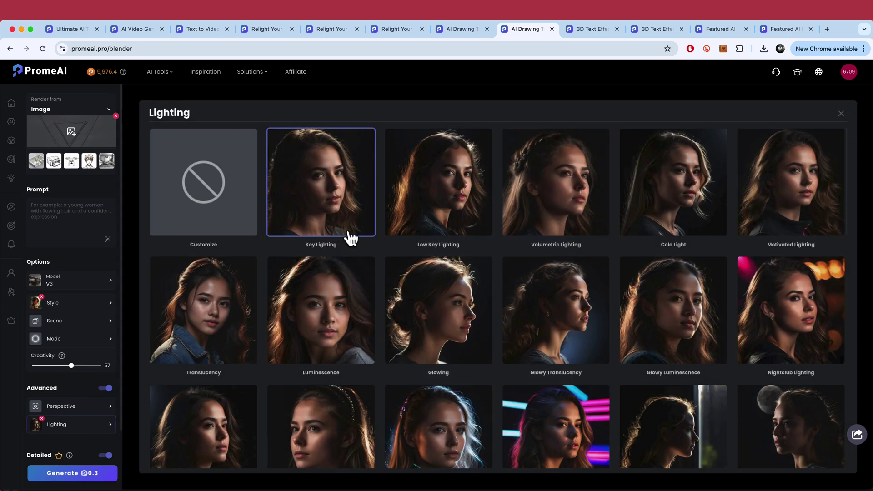
left_click(841, 113)
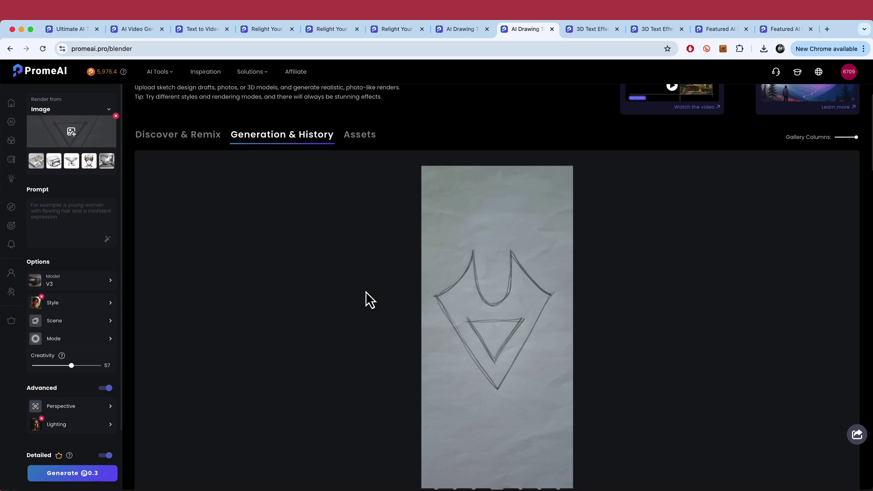
Step: Scroll the history down to the four lit renders of the V-shaped sketch
scroll(366, 291, "down", 8)
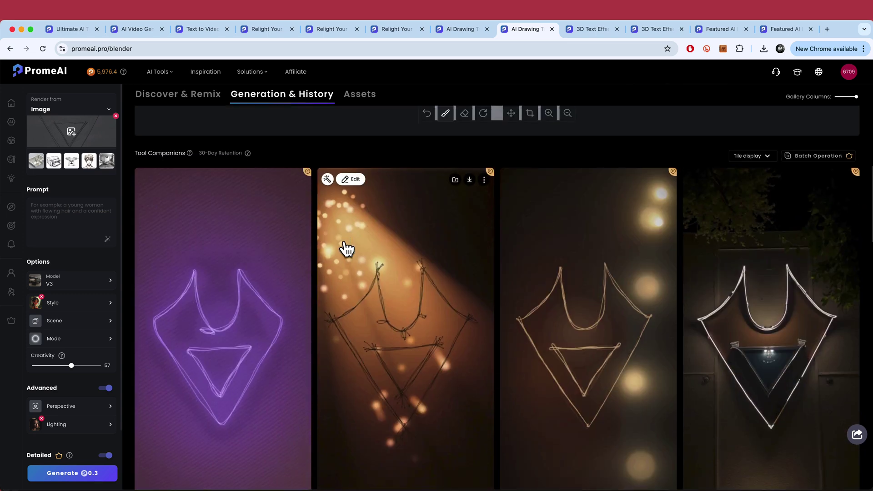
scroll(348, 249, "down", 2)
scroll(341, 230, "down", 6)
scroll(342, 230, "up", 6)
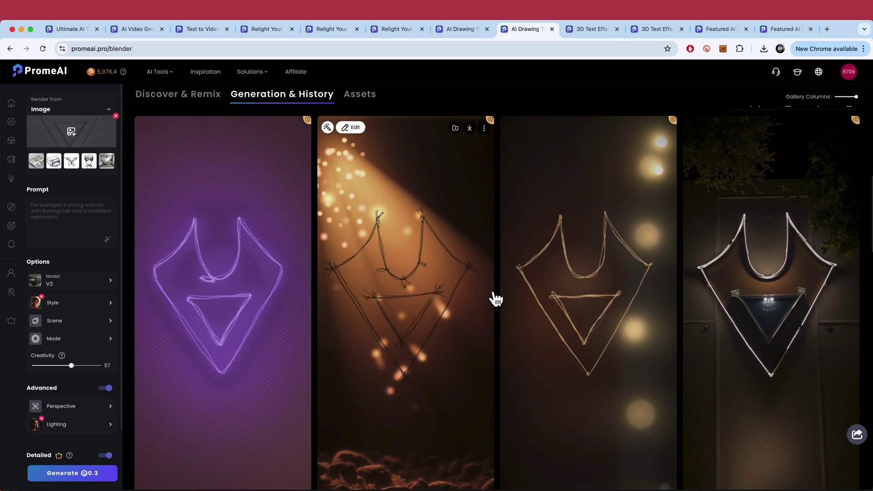
key("ctrl+Tab")
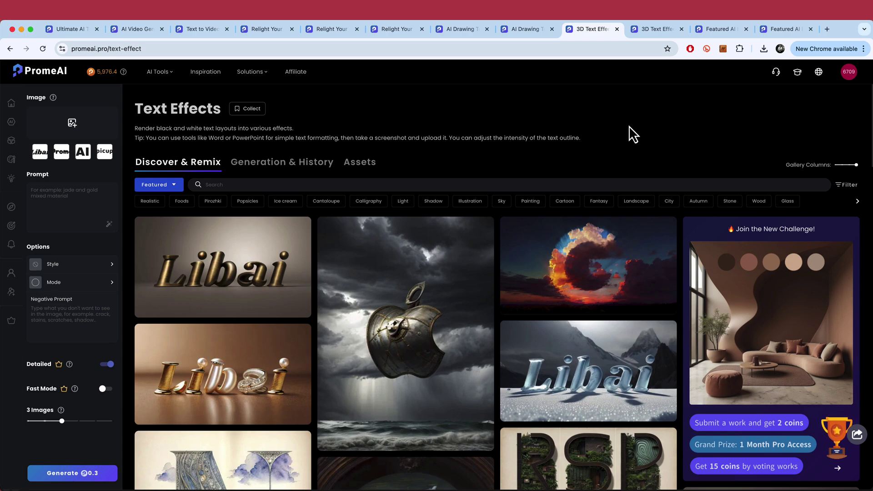
Step: Browse the Text Effects Discover & Remix lettering examples and return to the top
scroll(629, 127, "down", 1)
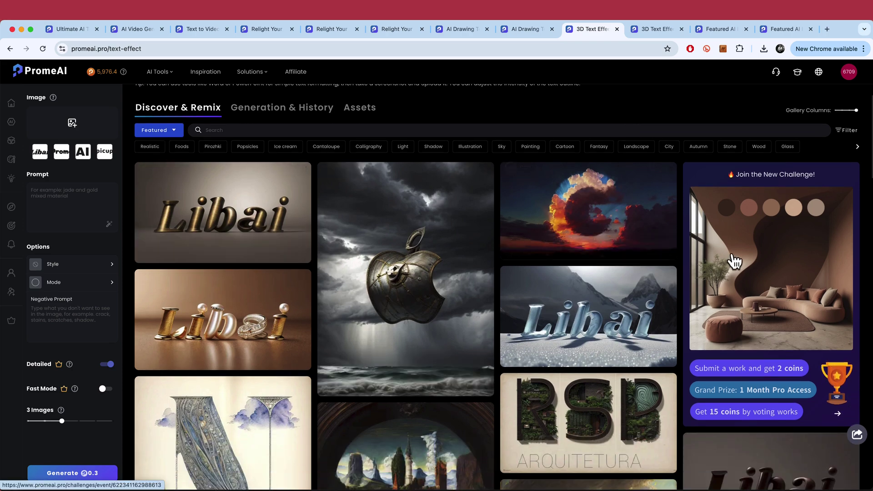
scroll(733, 260, "down", 10)
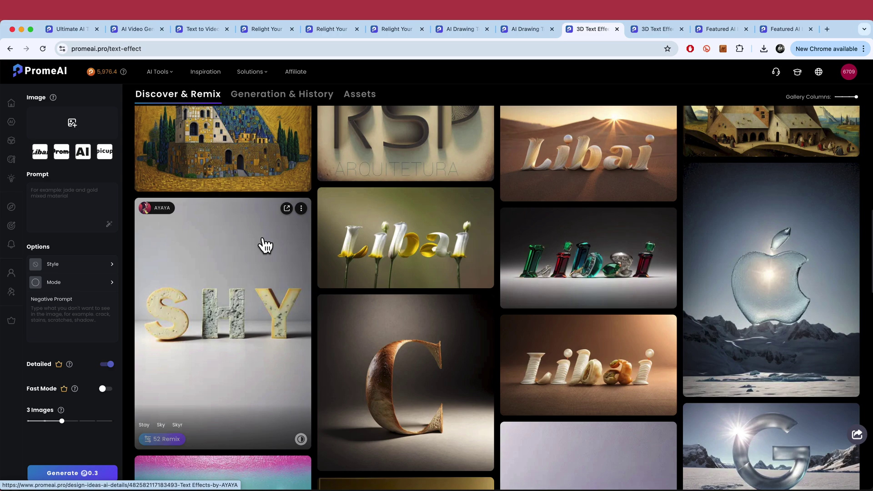
scroll(483, 203, "down", 5)
scroll(776, 259, "down", 5)
scroll(776, 259, "down", 3)
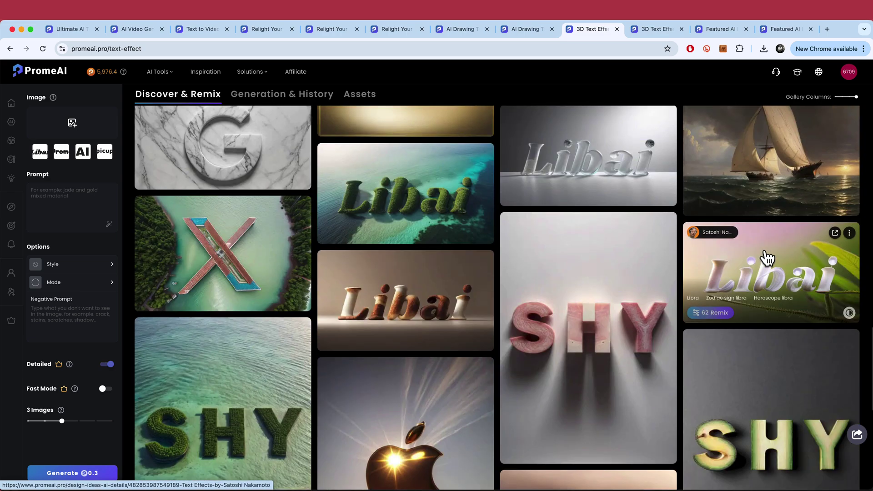
scroll(456, 253, "down", 5)
scroll(640, 313, "up", 20)
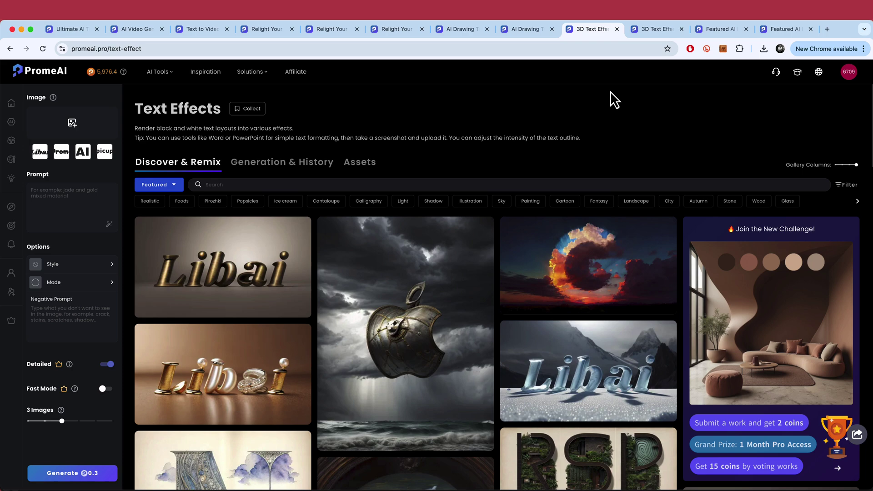
Step: Review each of the four metal and wood text-effect renders in the other Text Effects history
left_click(650, 33)
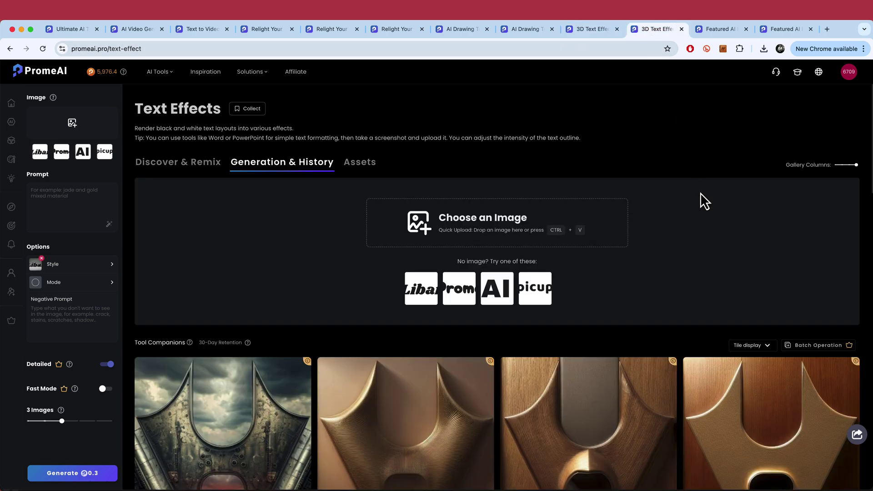
scroll(701, 193, "down", 4)
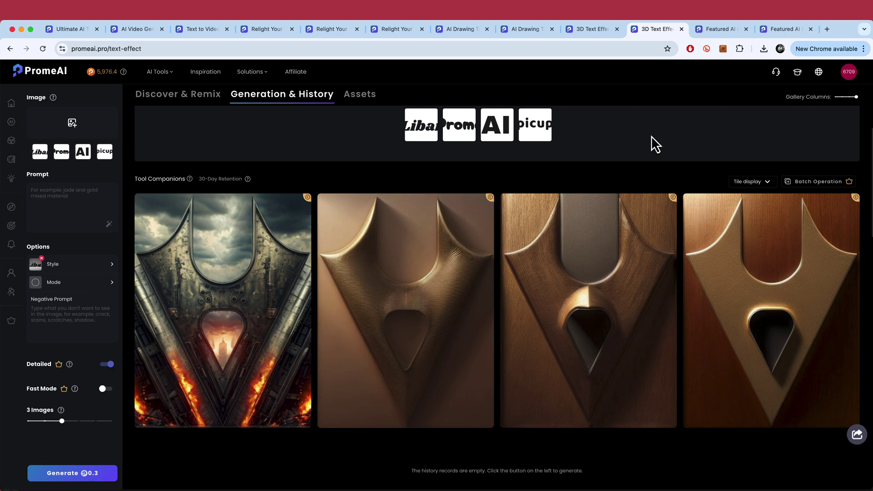
mouse_move(766, 324)
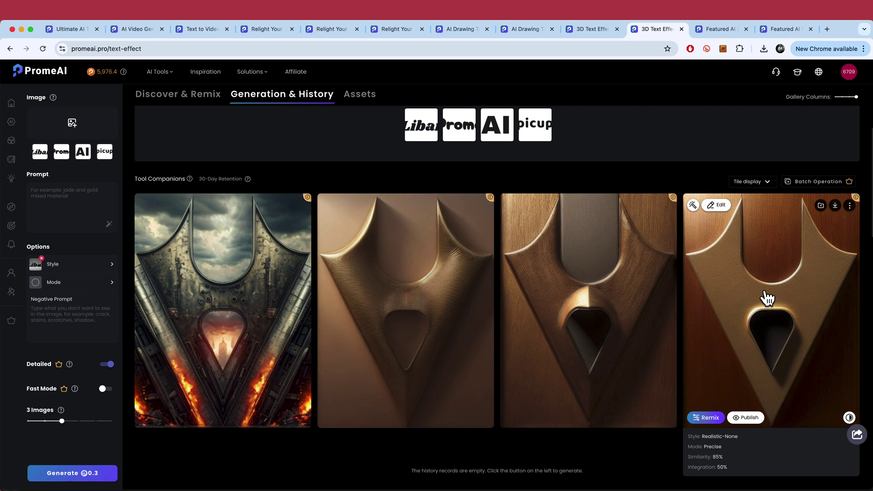
mouse_move(263, 308)
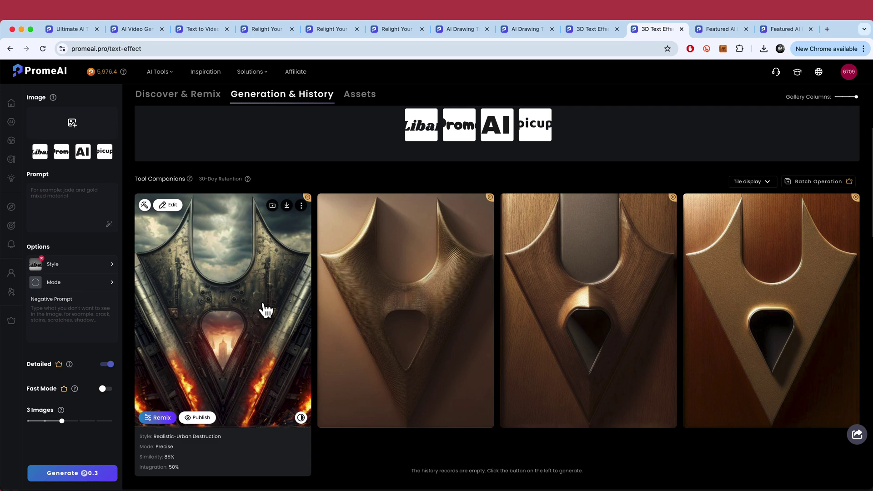
mouse_move(478, 302)
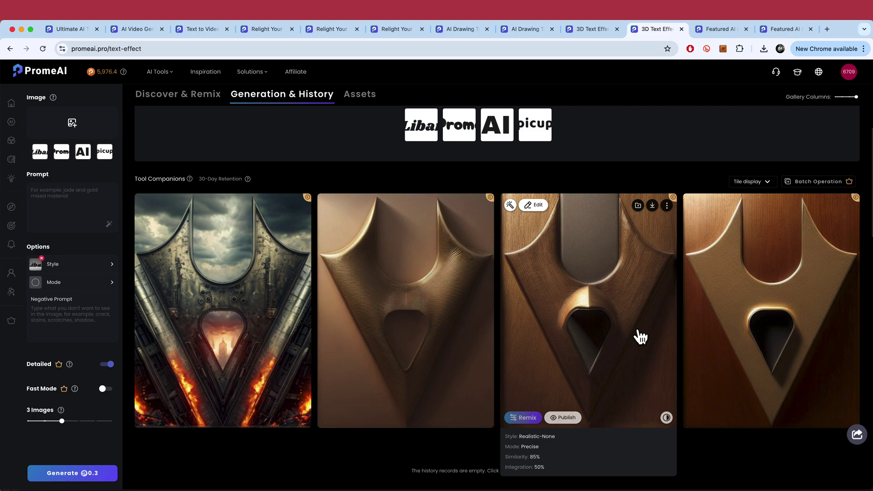
mouse_move(808, 341)
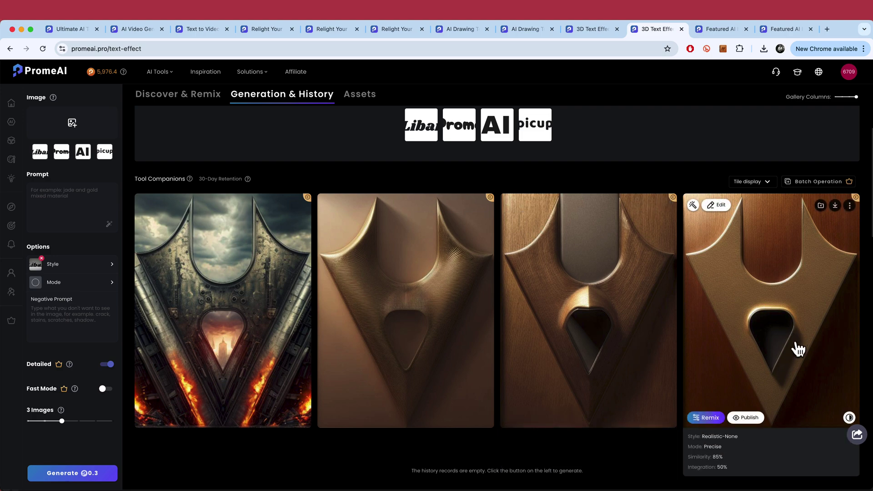
key("ctrl+Tab")
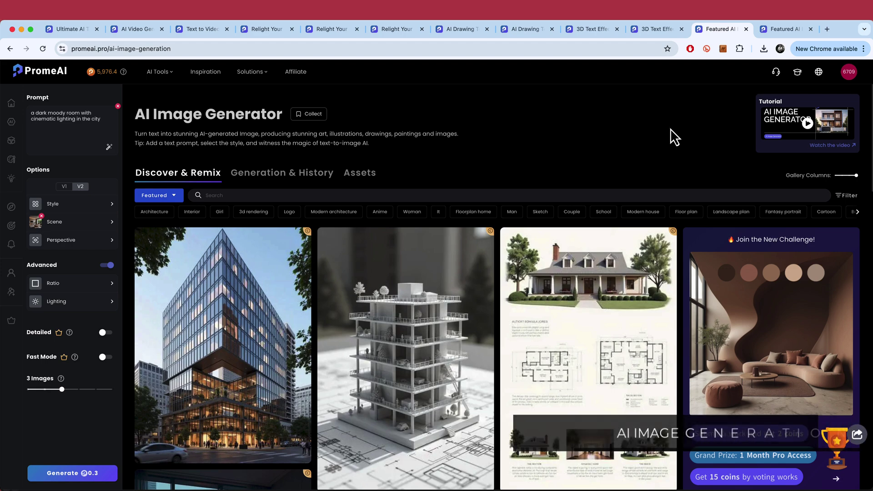
Step: Open the three moonlit river renders and select the full 8K midnight mountain river prompt
scroll(671, 137, "down", 3)
scroll(642, 241, "down", 10)
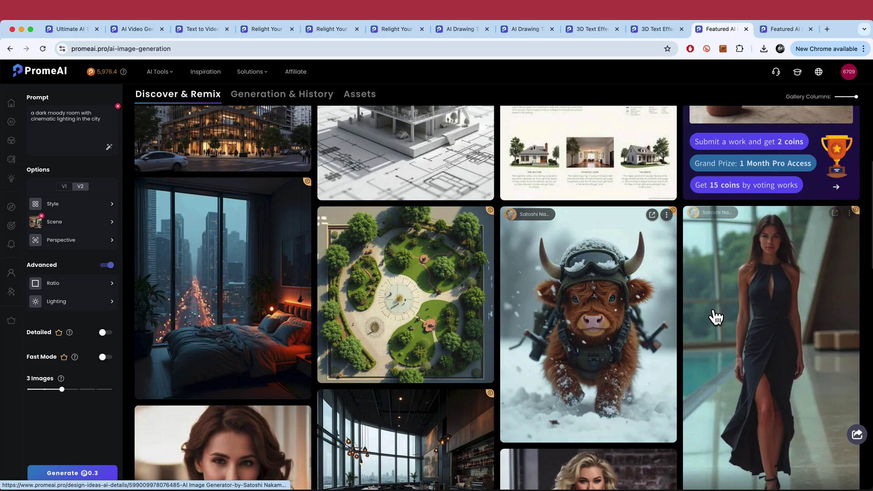
scroll(724, 312, "down", 8)
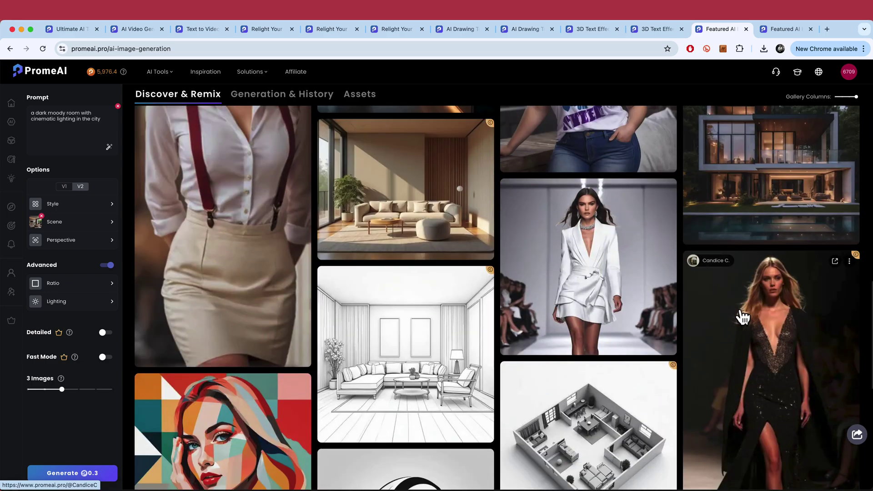
scroll(740, 312, "up", 20)
left_click(785, 29)
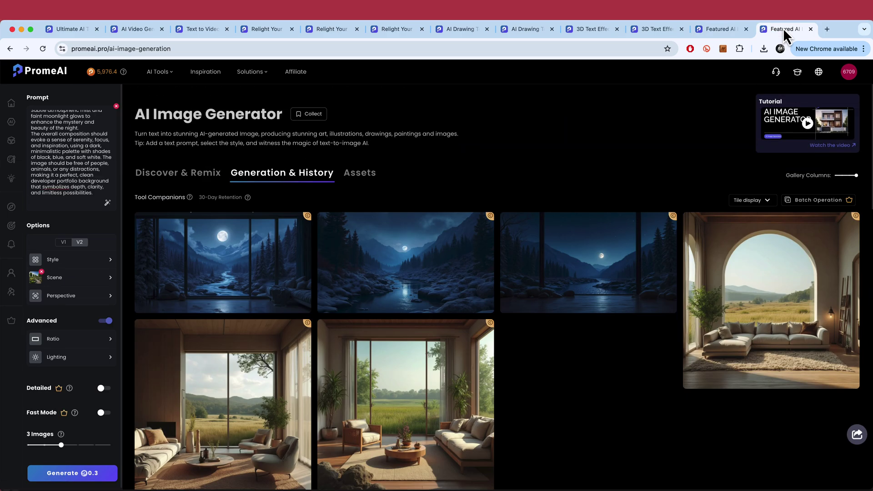
mouse_move(433, 294)
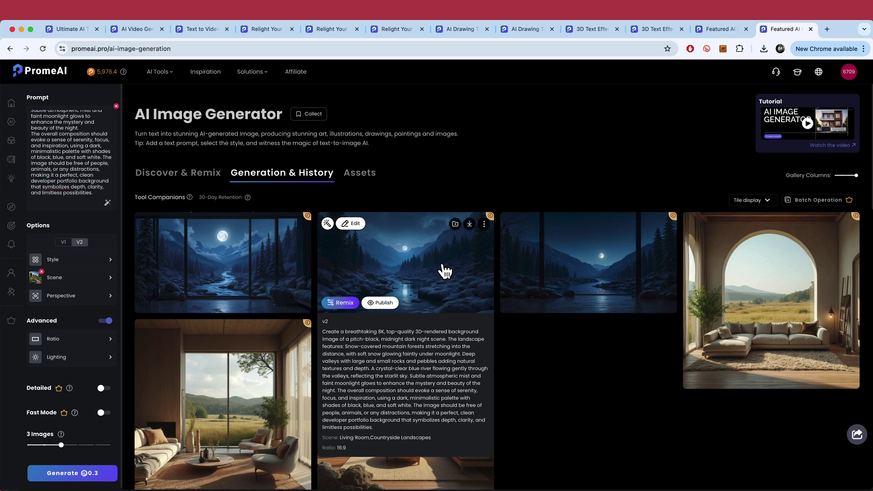
scroll(69, 161, "up", 5)
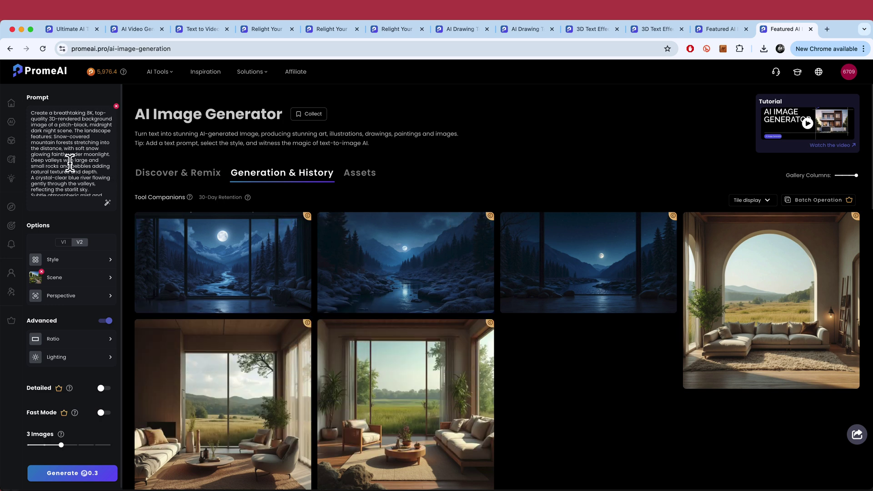
left_click_drag(29, 114, 107, 205)
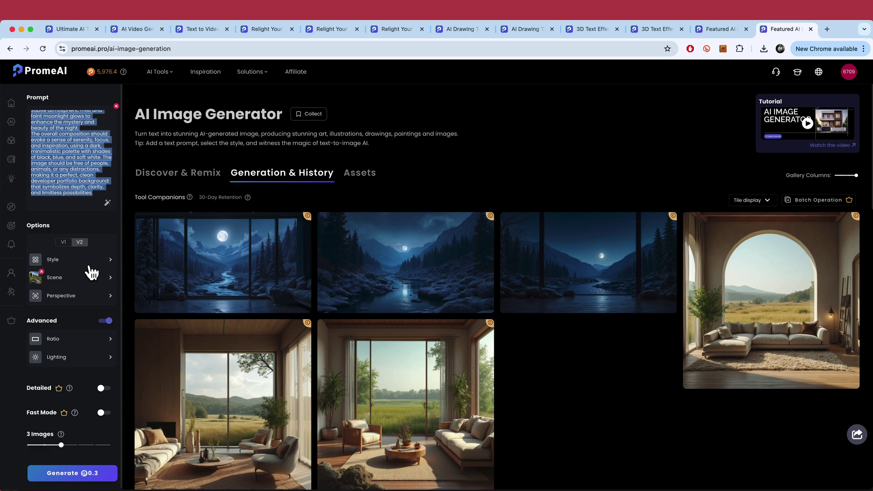
left_click(89, 279)
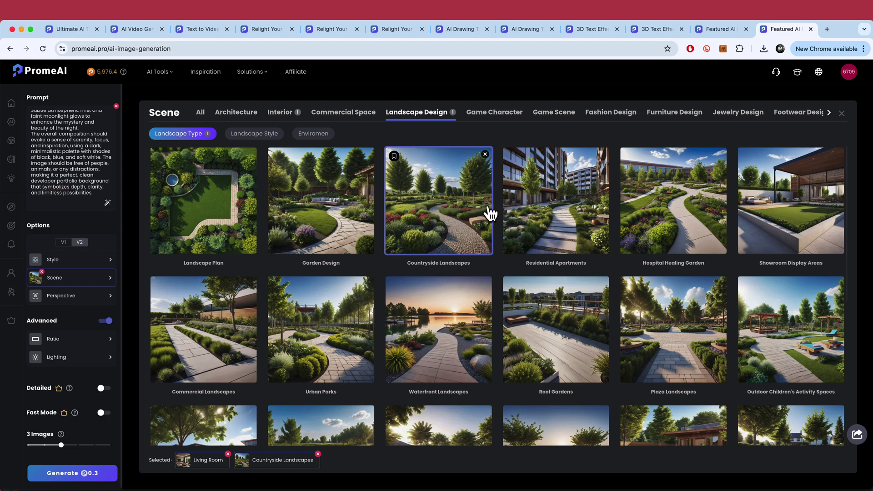
left_click(842, 114)
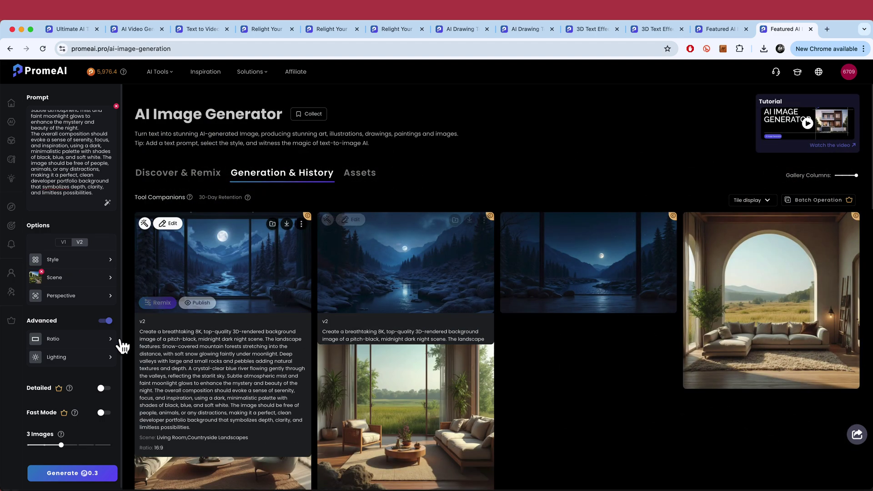
left_click(96, 340)
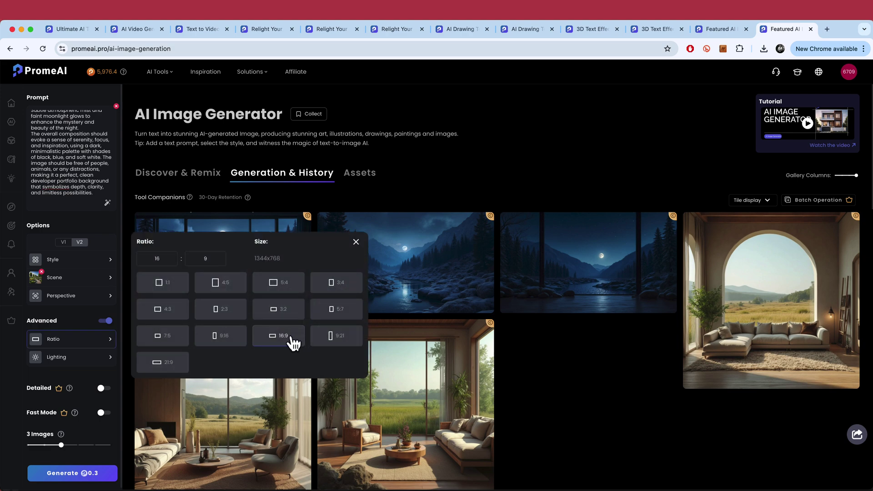
left_click(357, 243)
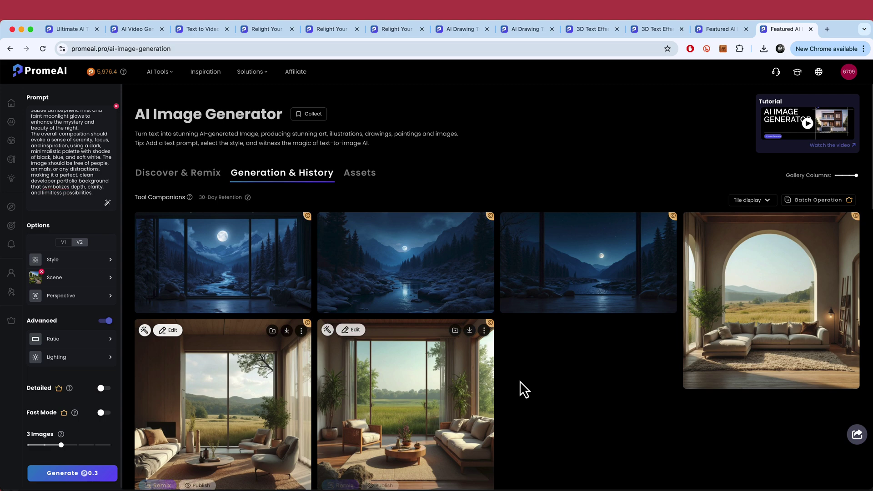
mouse_move(415, 247)
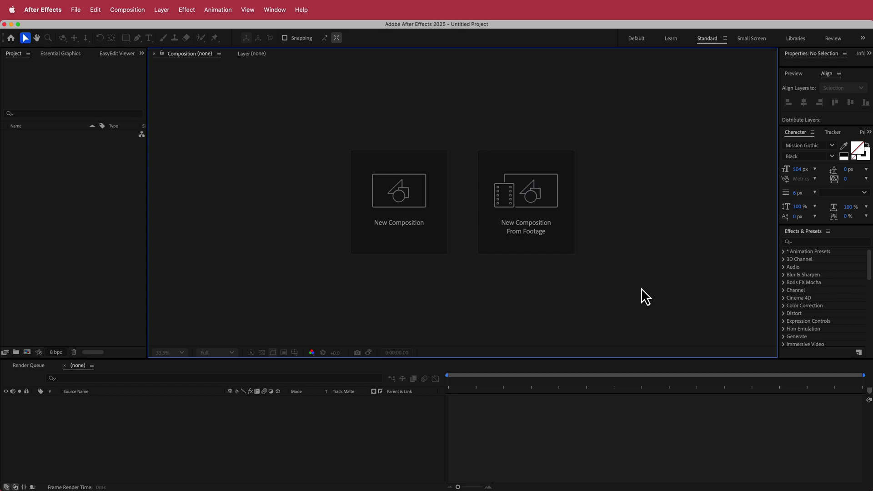
Step: Create Comp 1 at 3840×2160, 30 fps, 15 seconds long
left_click(435, 229)
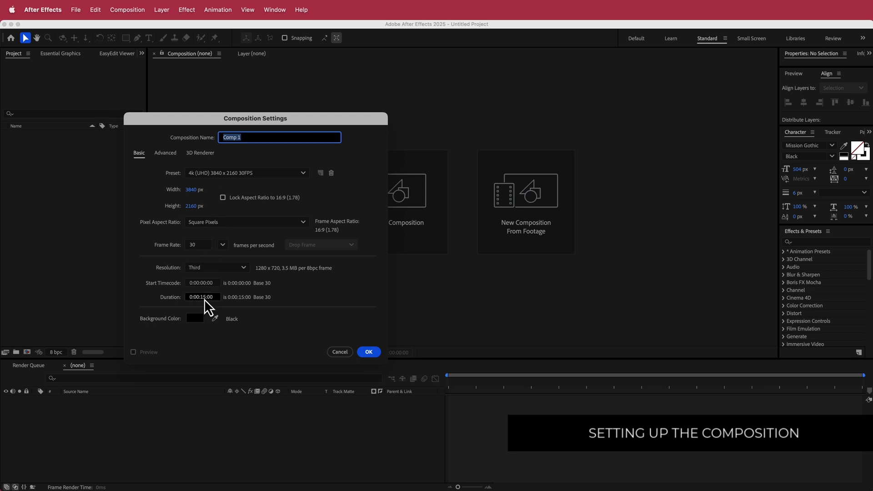
left_click(369, 352)
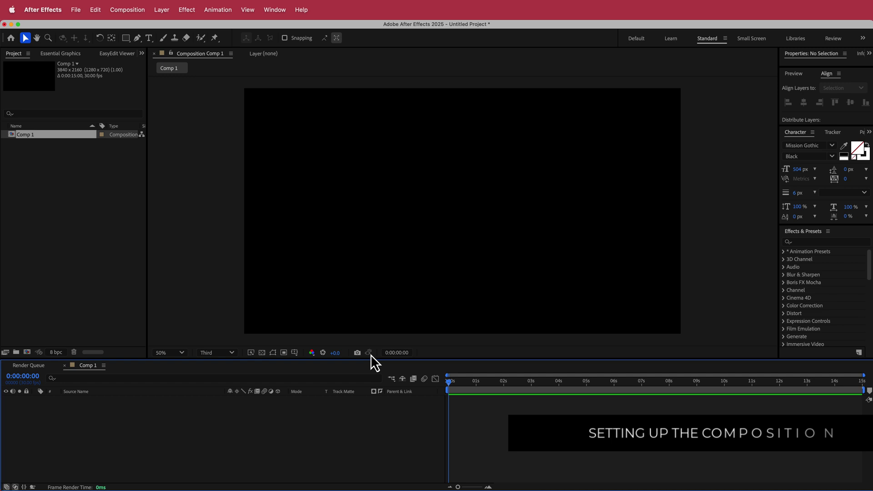
Step: Import the moonlit river PNG into Comp 1 and scale it to 72%
right_click(69, 179)
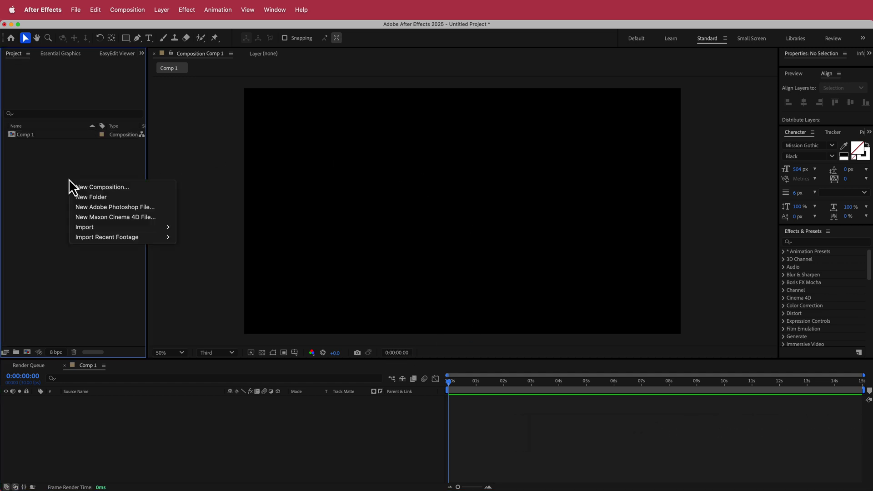
mouse_move(111, 226)
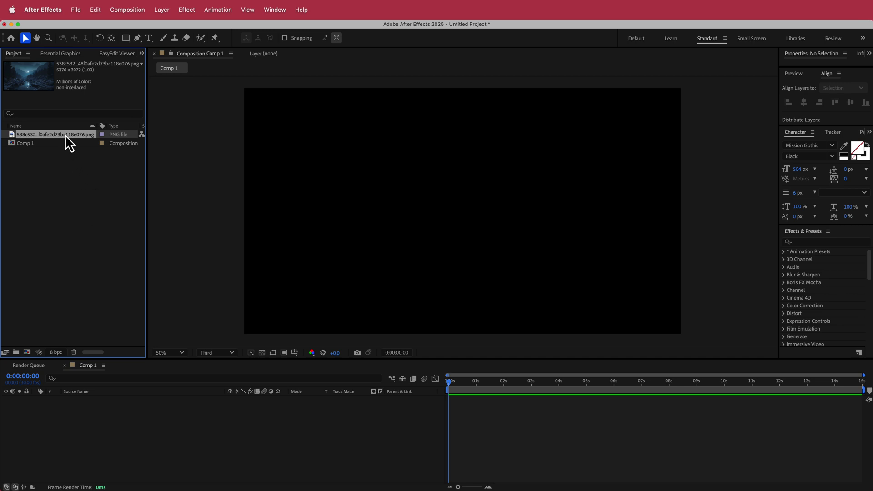
left_click_drag(64, 134, 154, 414)
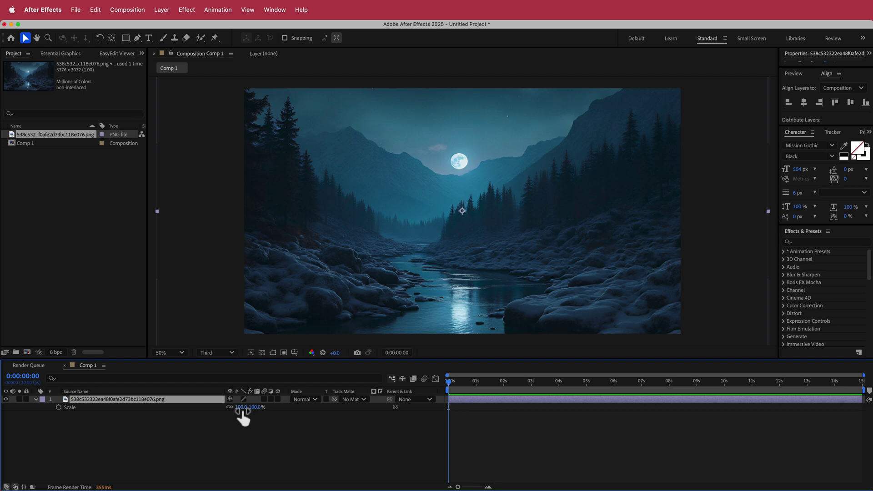
left_click_drag(242, 412, 216, 400)
left_click(737, 187)
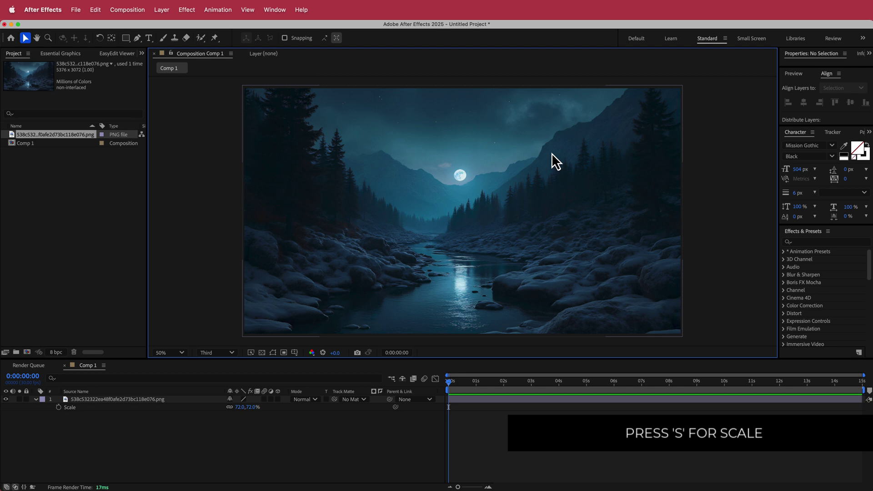
Step: Pre-compose the image layer into a composition named IMG
left_click(153, 400)
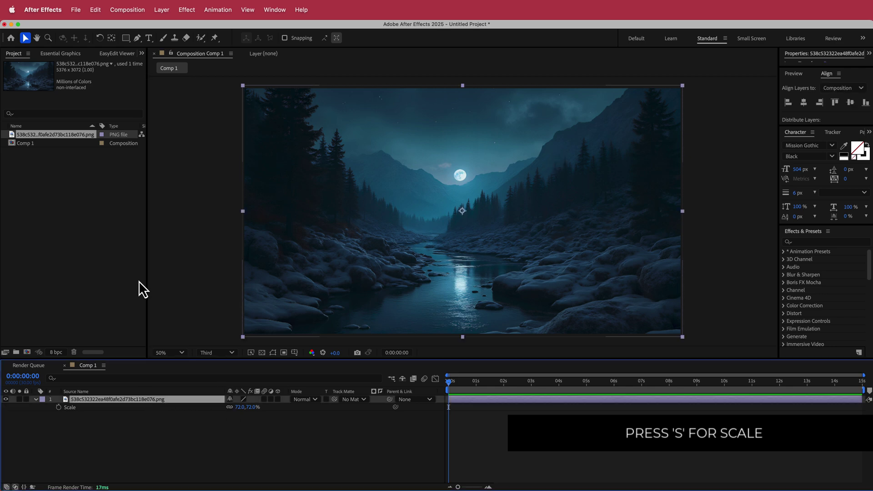
left_click(162, 10)
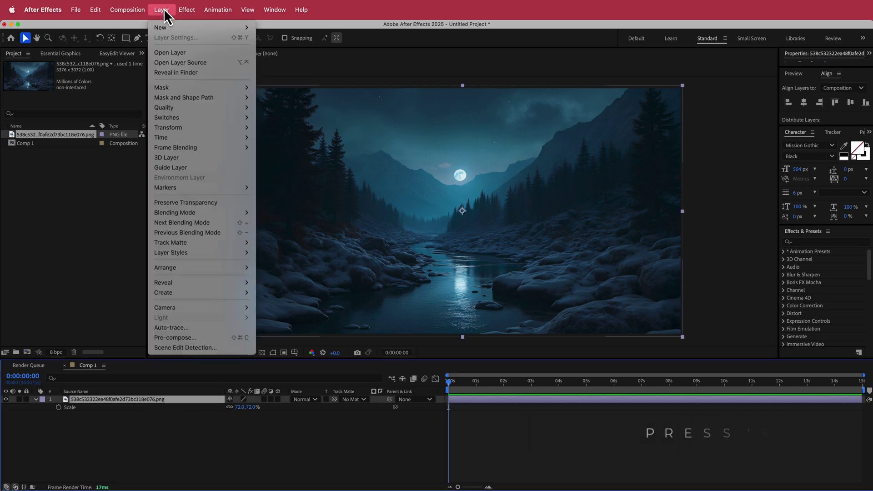
left_click(204, 338)
key("BackSpace")
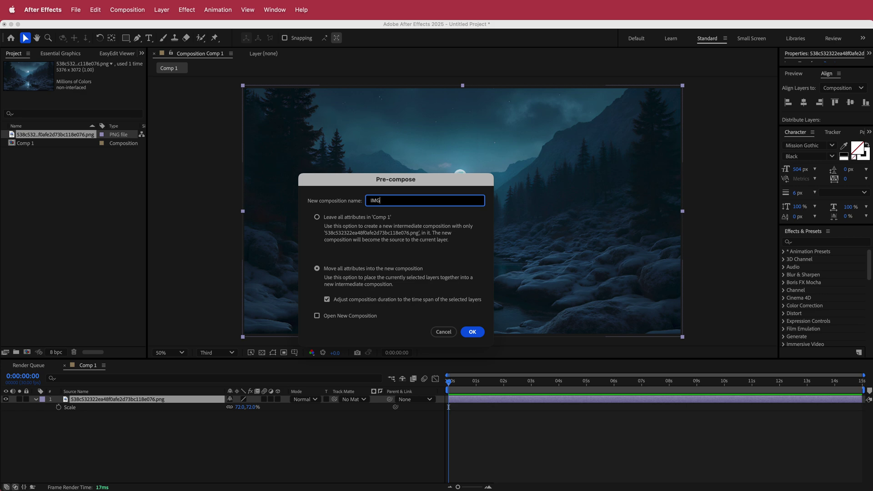
left_click(473, 332)
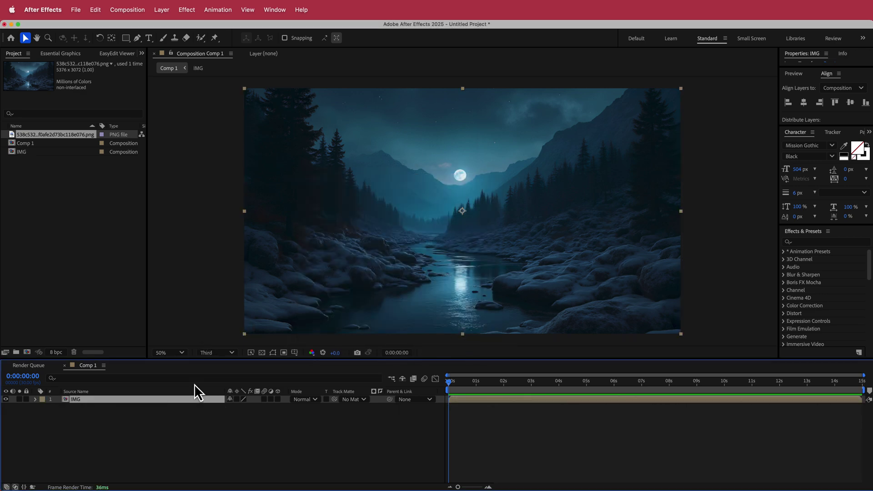
Step: Create a new white solid named WAVE
right_click(257, 401)
mouse_move(281, 408)
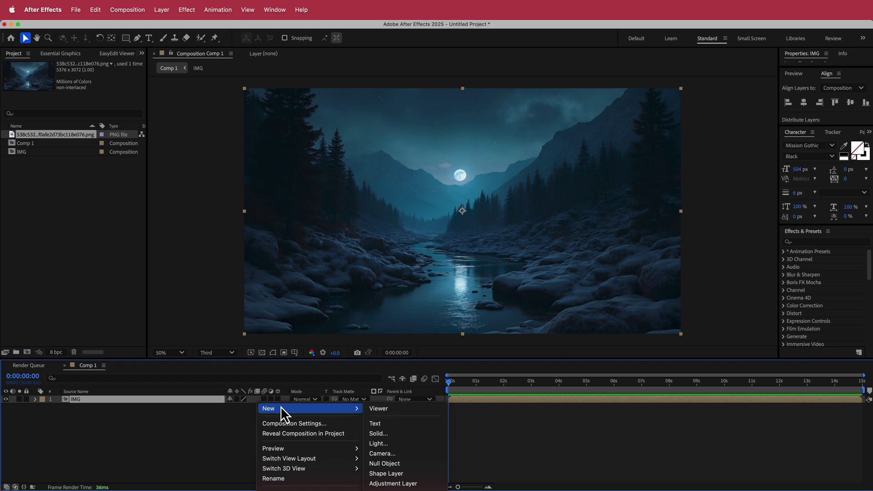
left_click(390, 435)
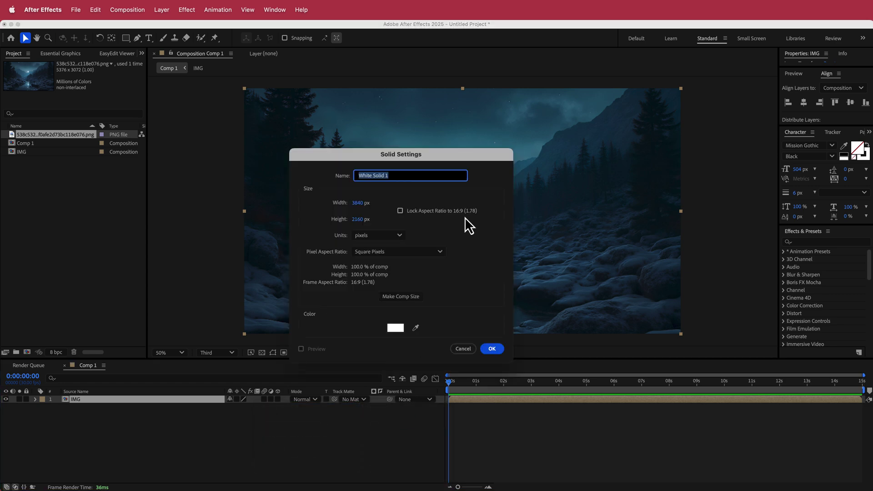
type("WAVE")
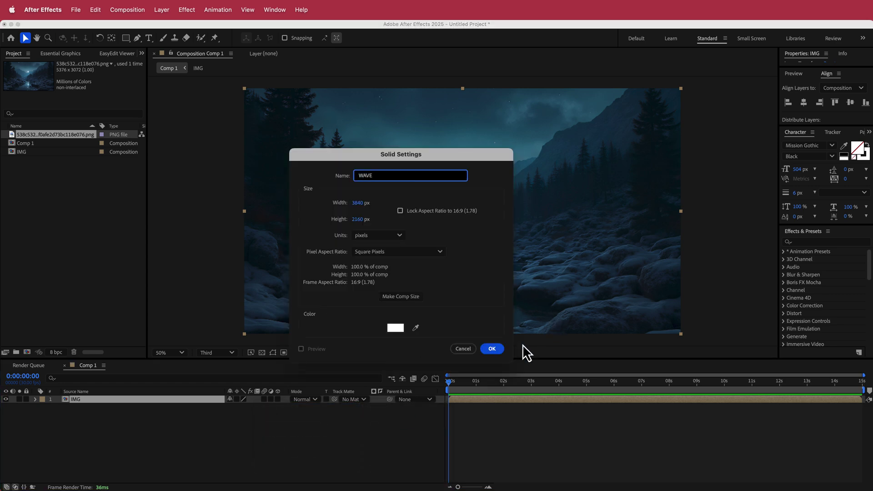
left_click(492, 349)
Step: Apply Fractal Noise to the WAVE layer
key("ctrl+space")
type("ra")
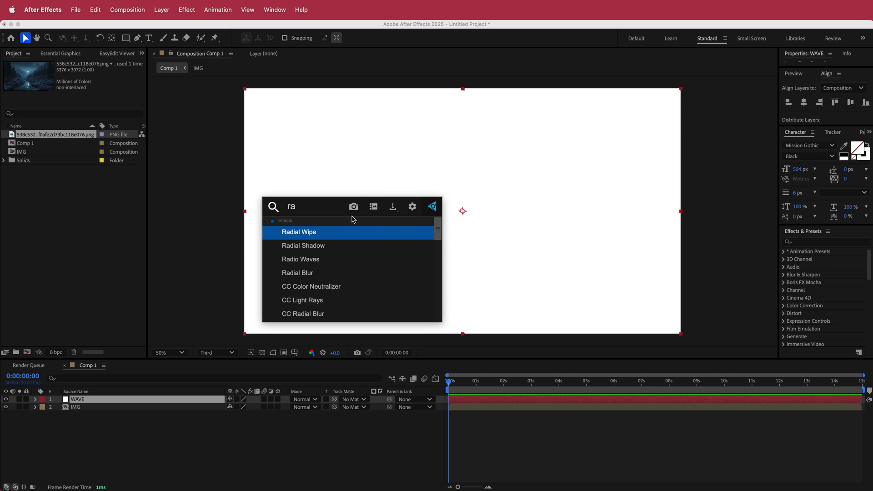
type("cta")
key("Down")
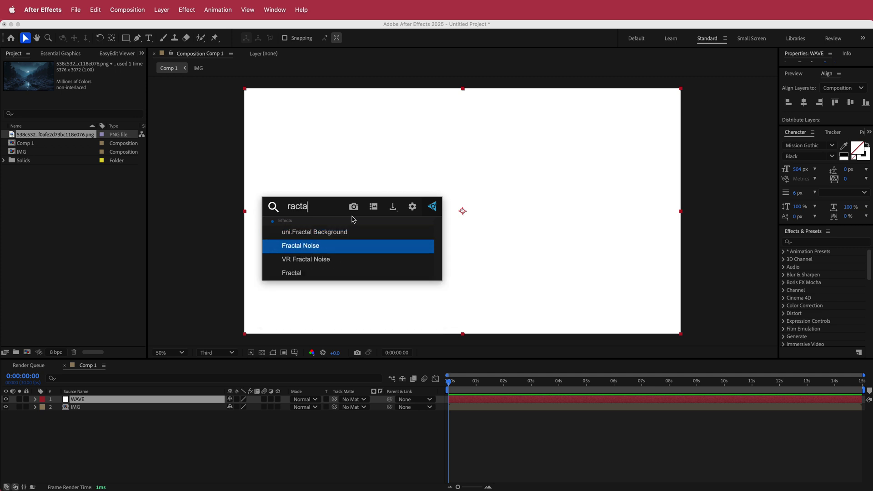
key("Return")
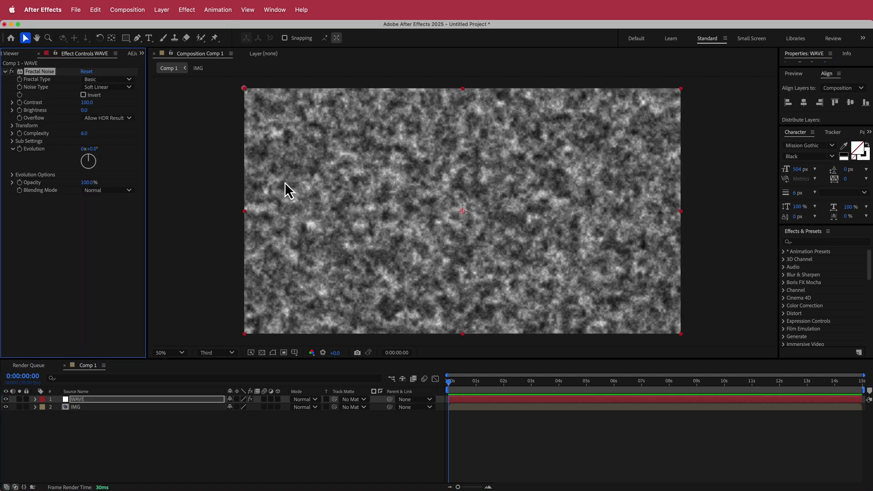
Step: Turn off Uniform Scaling in the noise Transform and set Scale Height to 10
left_click(13, 125)
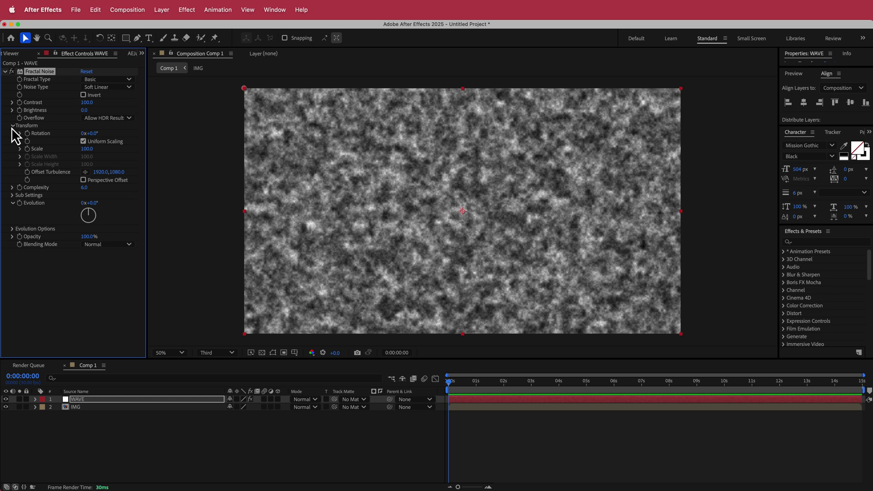
left_click(20, 149)
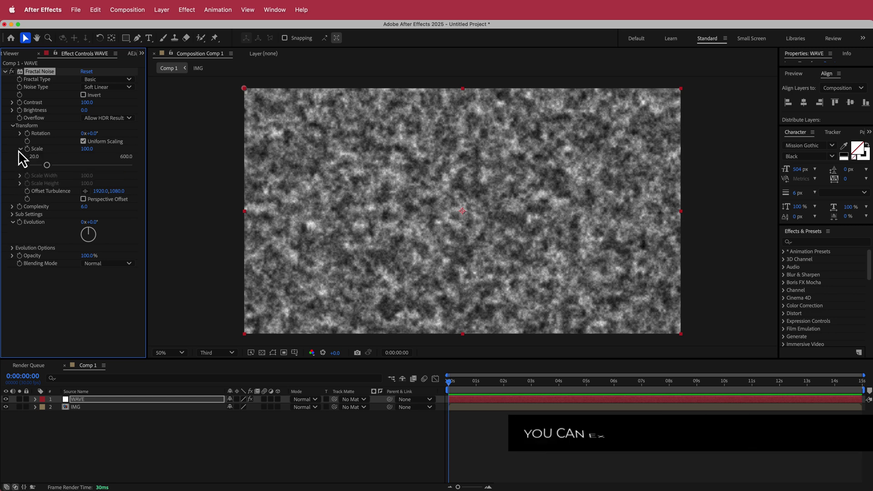
left_click(83, 141)
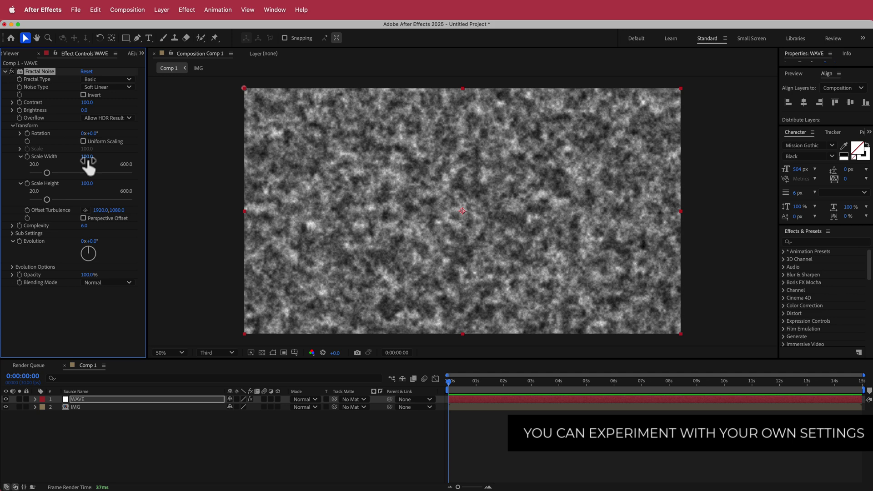
left_click(87, 158)
key("Tab")
type("10")
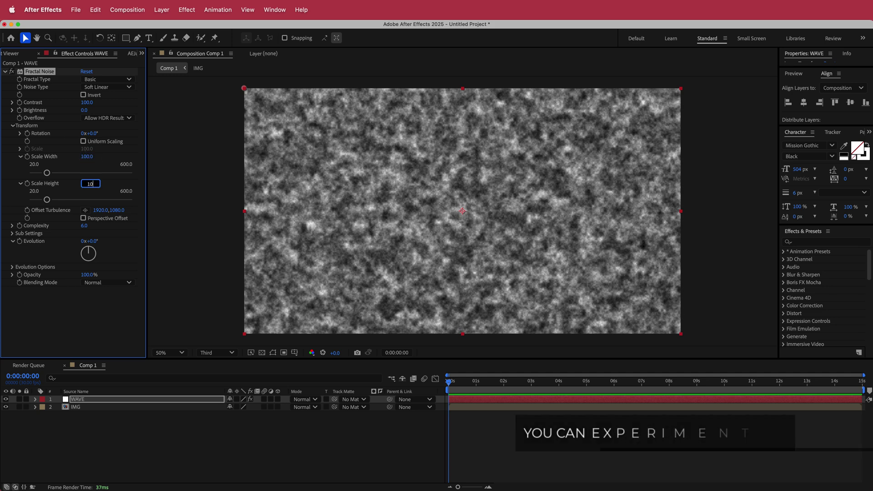
key("Tab")
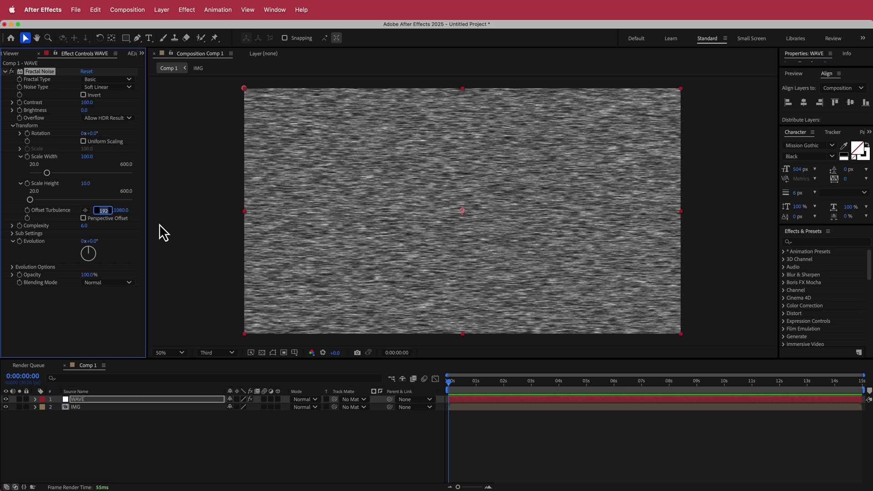
left_click_drag(457, 382, 624, 378)
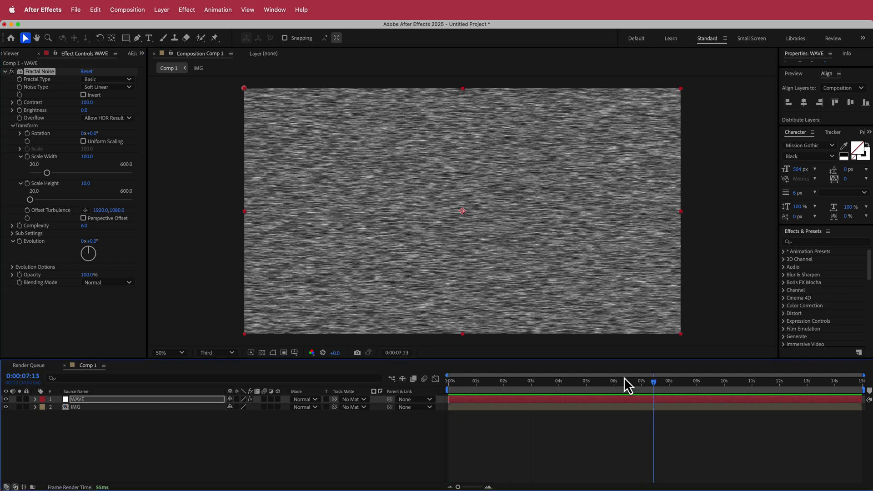
key("Home")
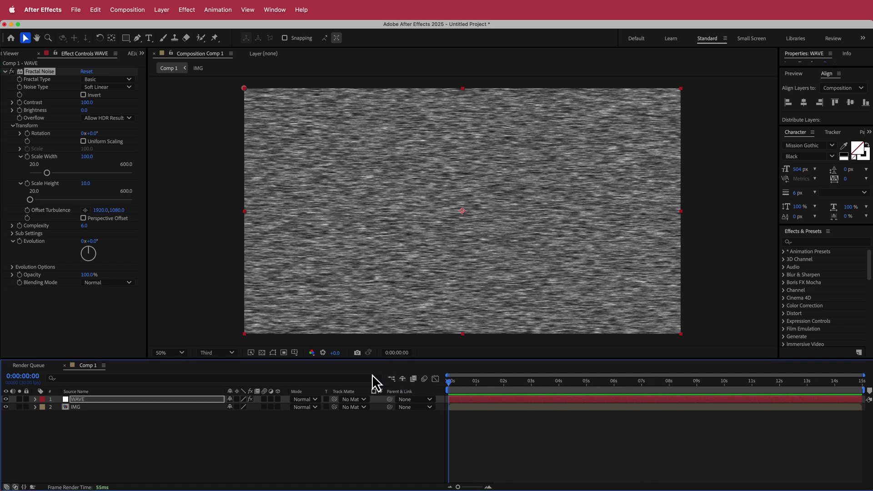
Step: Drive the Fractal Noise Evolution with a time*300 expression
left_click(20, 241, "alt")
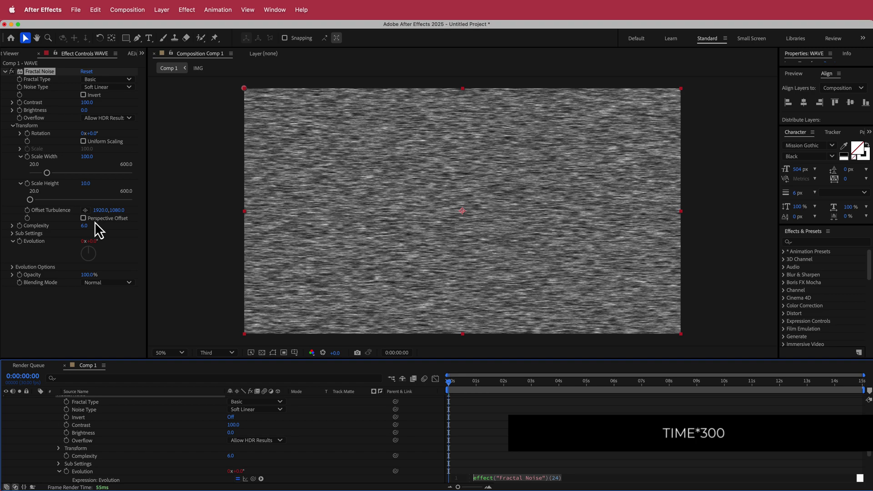
type("time*0")
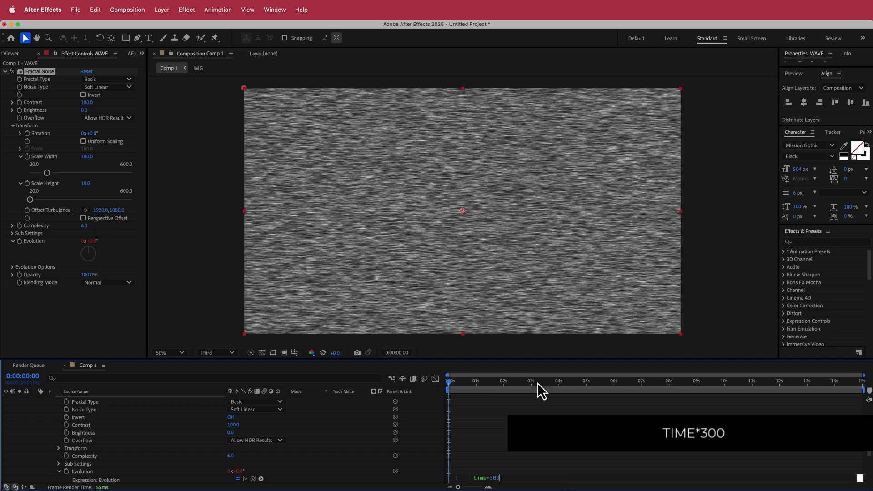
mouse_move(452, 383)
left_mouse_down()
mouse_move(691, 380)
mouse_move(450, 386)
left_mouse_up()
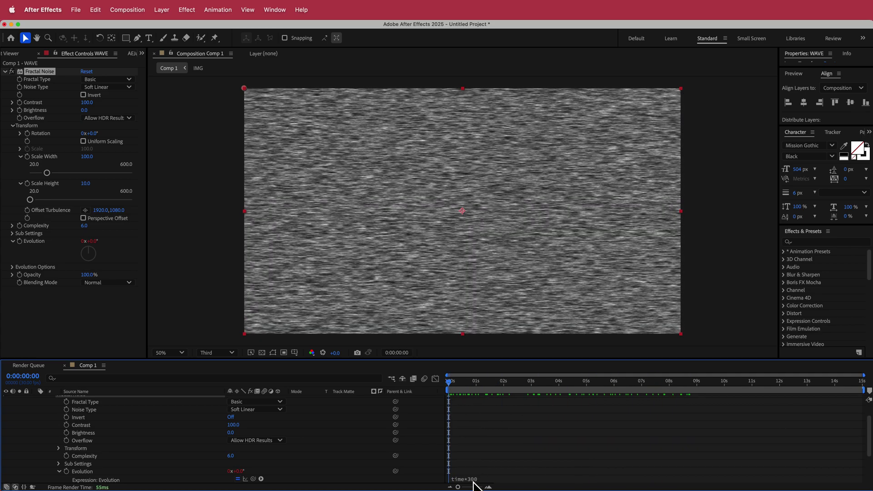
scroll(346, 431, "up", 3)
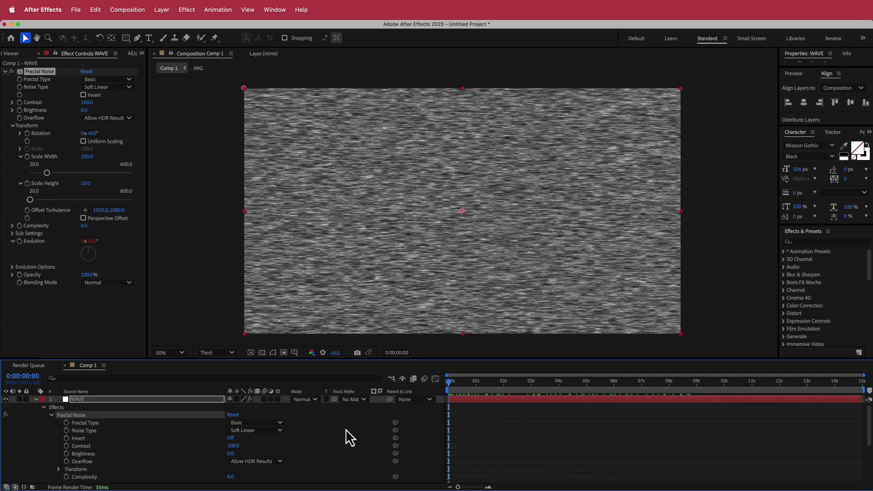
Step: Hide the WAVE layer and move it beneath the IMG layer
left_click(6, 400)
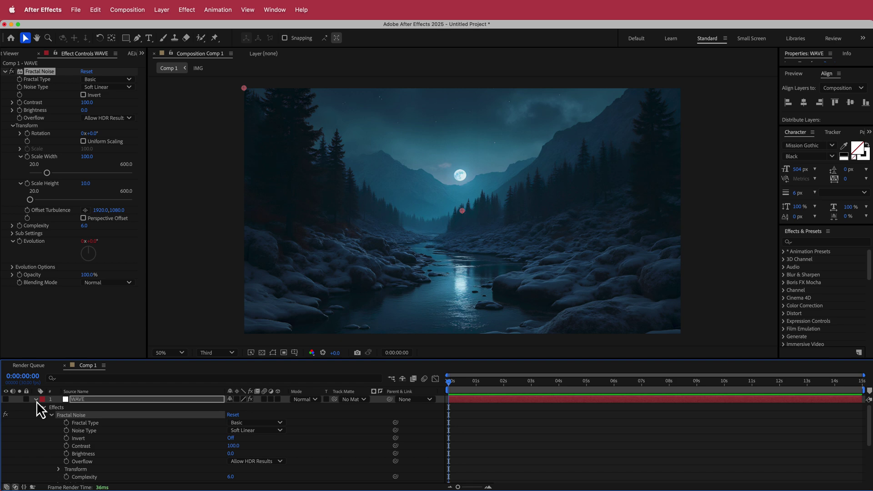
left_click(36, 399)
left_click_drag(83, 401, 85, 415)
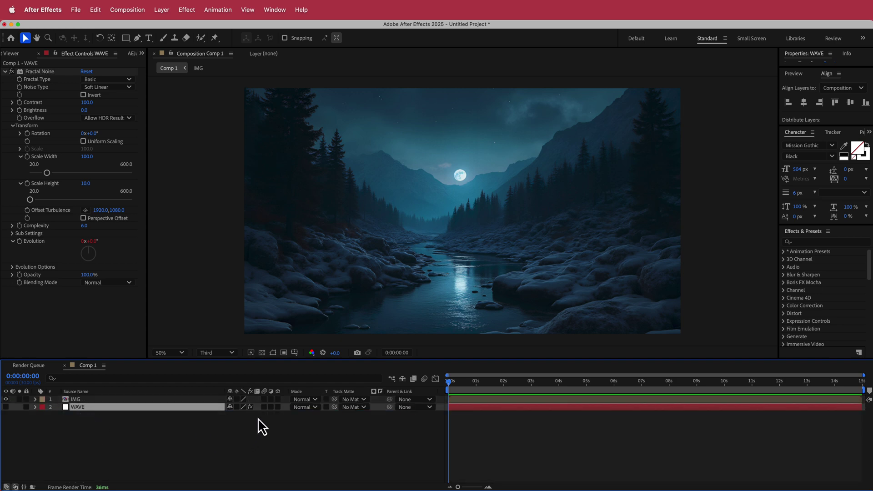
right_click(286, 400)
Step: Add an adjustment layer at the top of the stack and apply Displacement Map
mouse_move(302, 409)
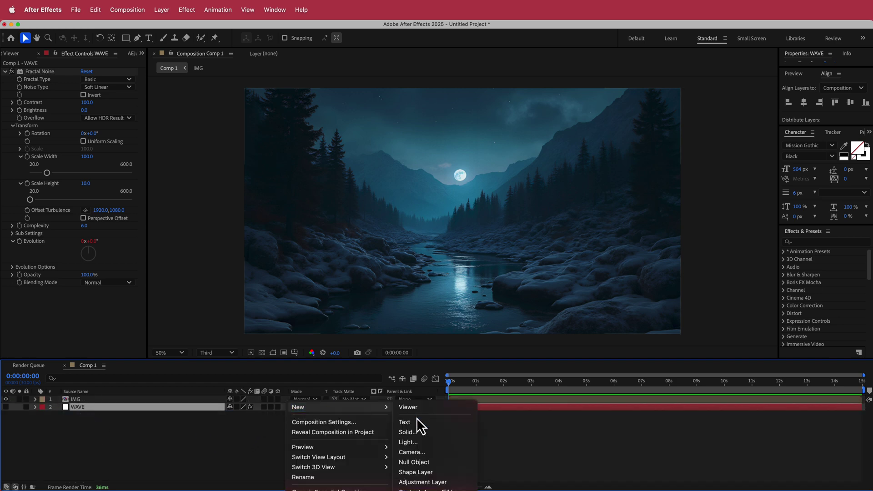
left_click(436, 482)
left_click_drag(106, 404, 97, 398)
key("ctrl+space")
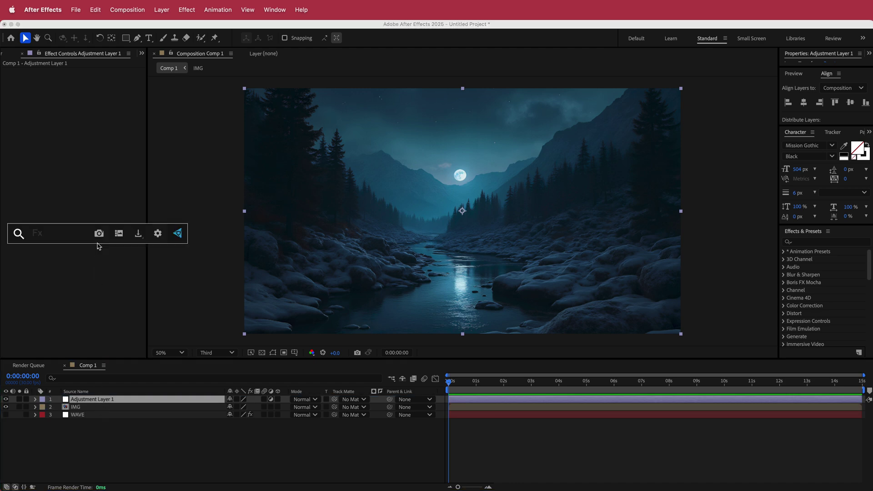
type("dis")
key("Return")
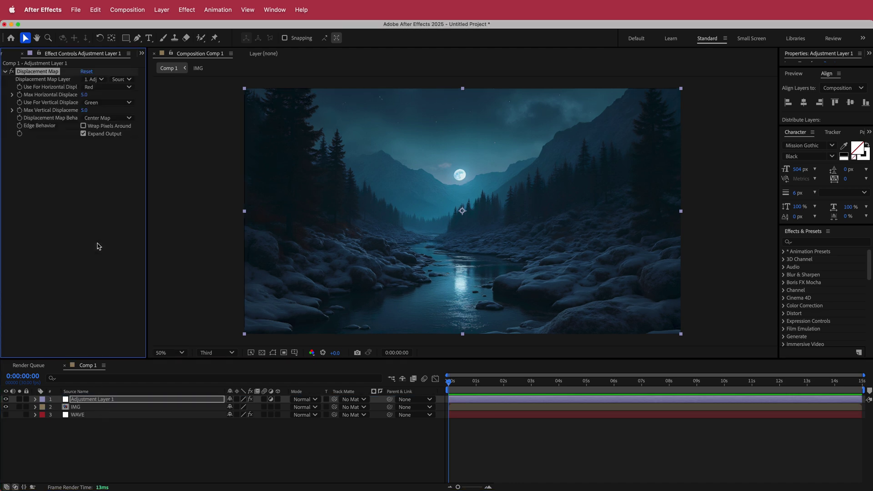
Step: Map from WAVE with Effects & Masks, using Luminance for horizontal and vertical displacement
left_click(101, 79)
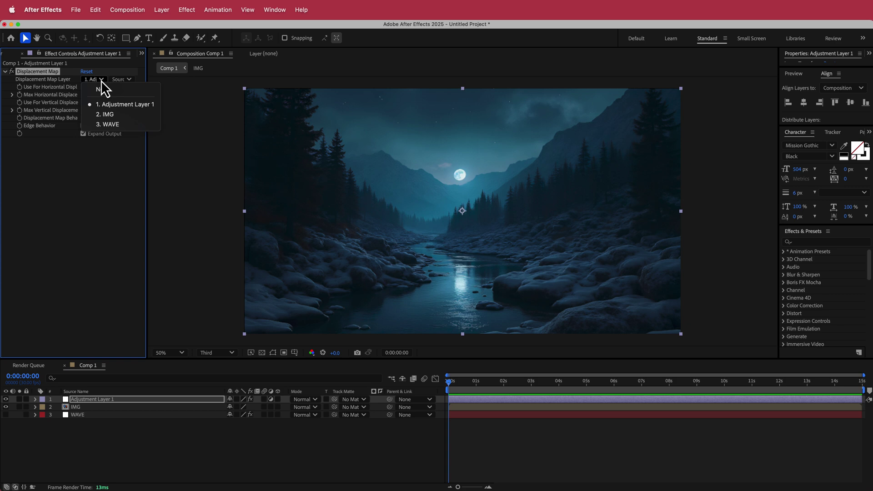
left_click(119, 129)
left_click(122, 79)
left_click(130, 87)
left_click(126, 79)
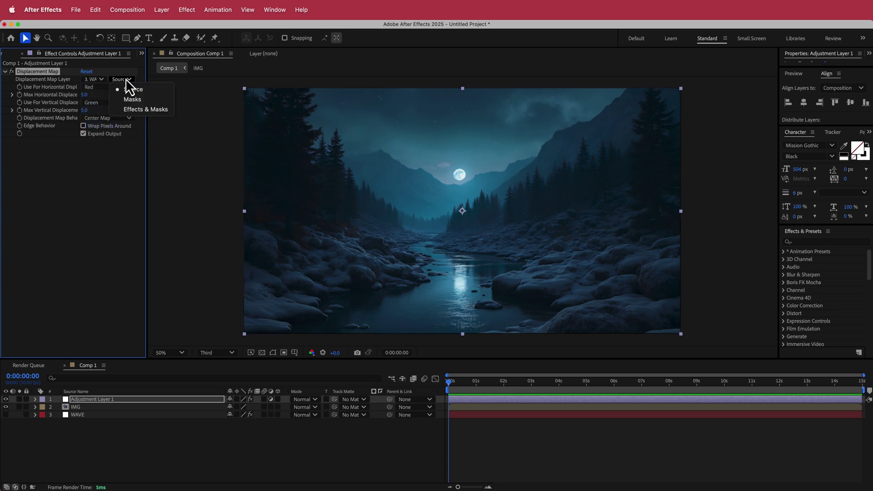
left_click(139, 108)
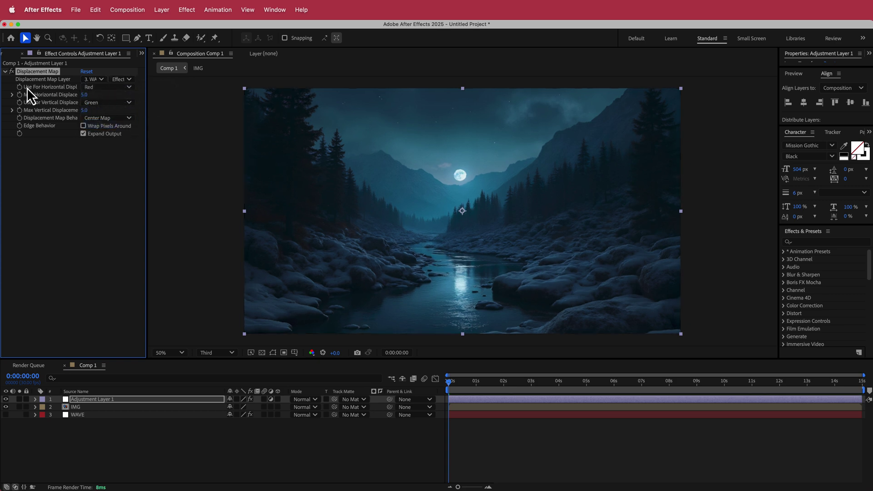
left_click(101, 88)
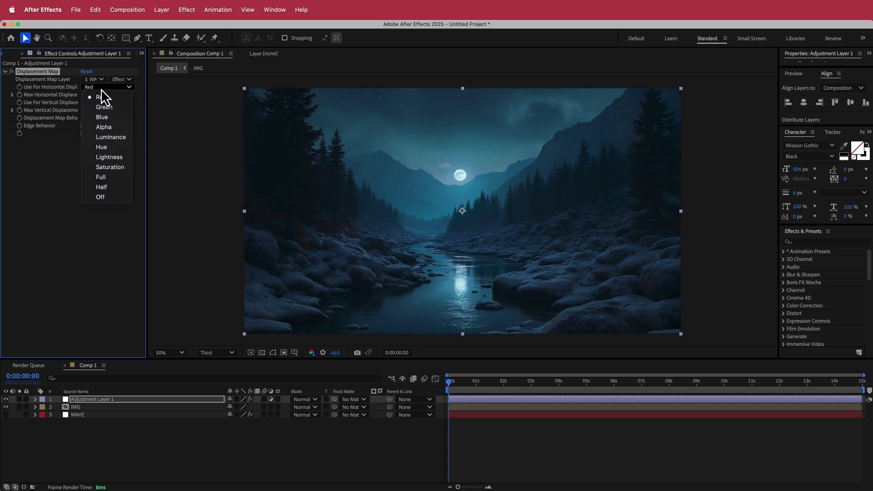
left_click(119, 138)
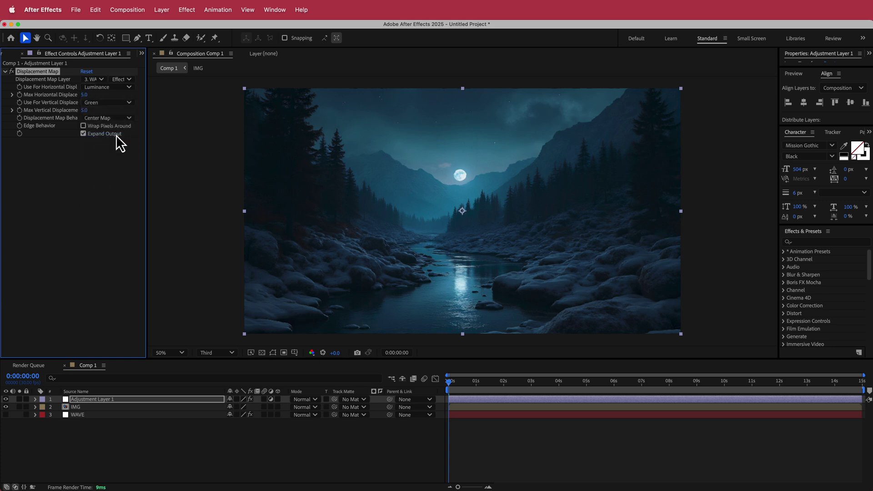
left_click(101, 103)
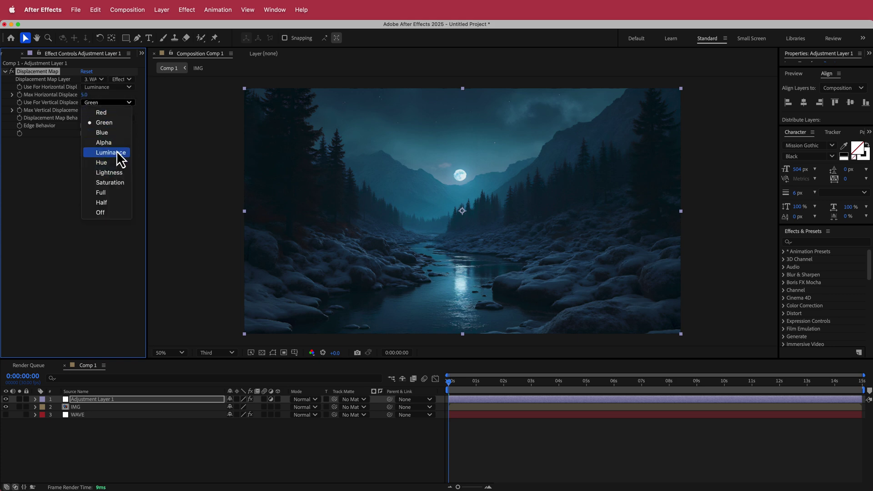
left_click(117, 152)
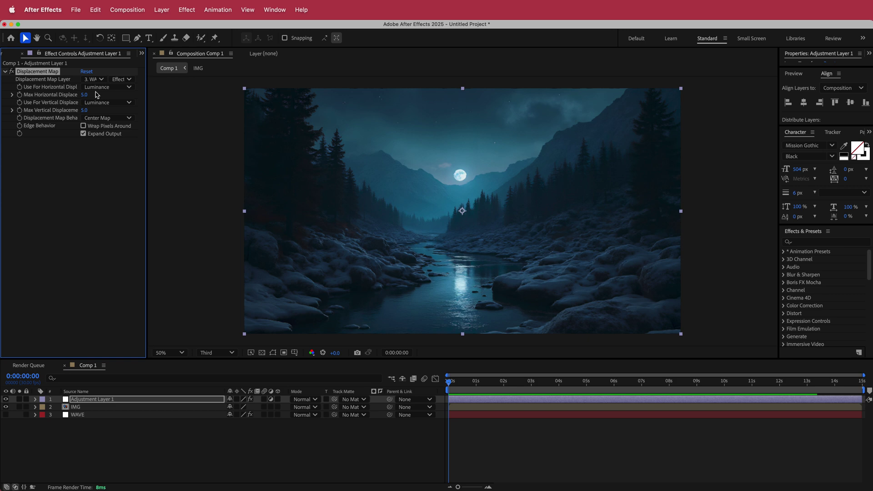
Step: Set maximum horizontal displacement to 40 and vertical to 10, then preview
left_click(87, 95)
type("40")
key("Tab")
type("1")
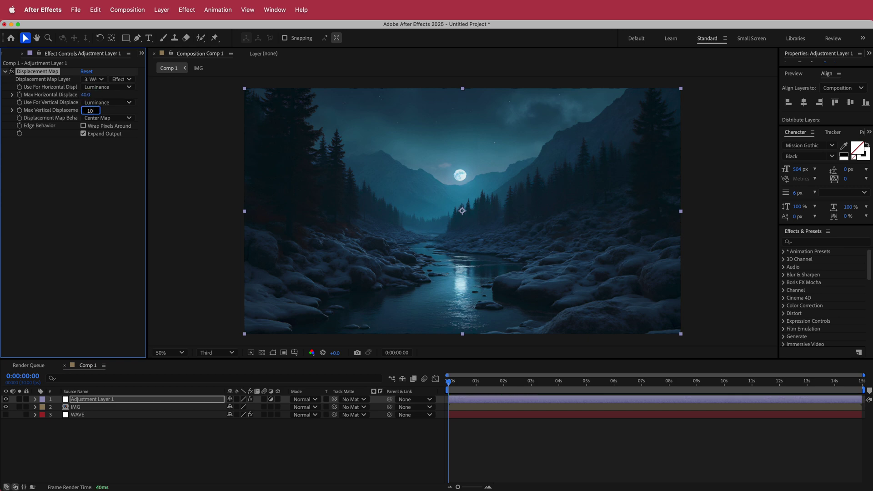
left_click_drag(451, 383, 393, 402)
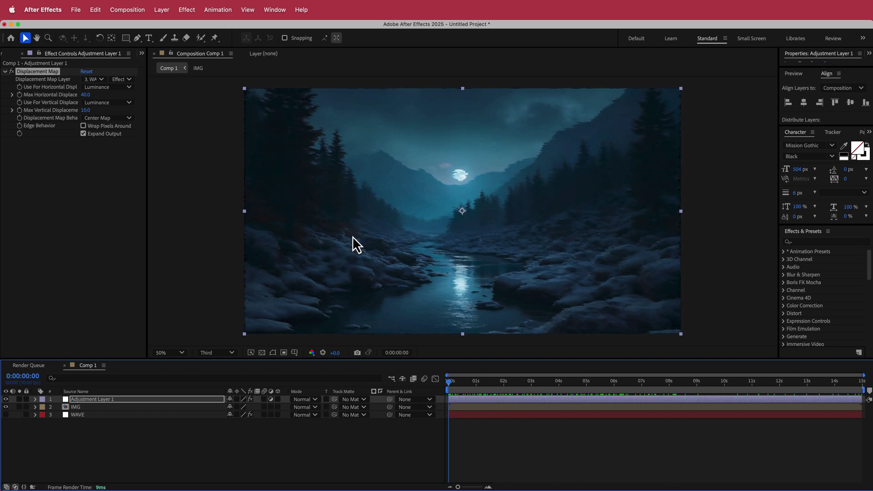
key("space")
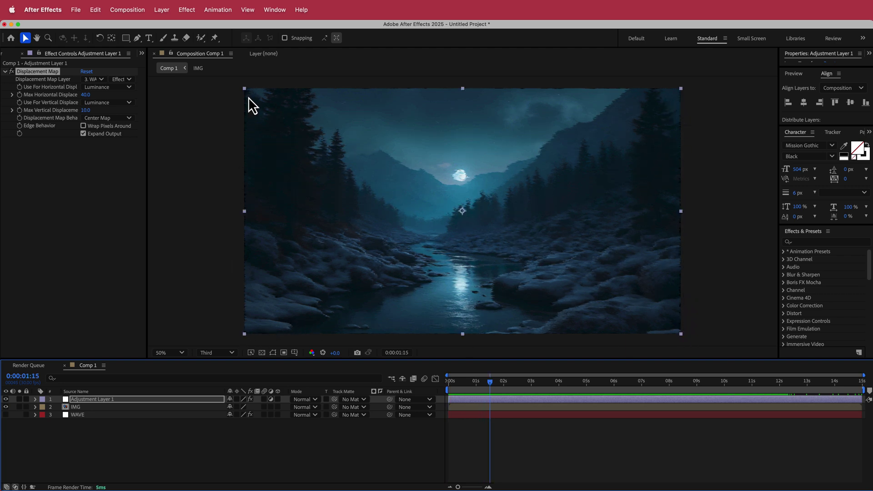
Step: Apply Motion Tile above Displacement Map with Output Width and Height both 300
key("ctrl+space")
type("mot")
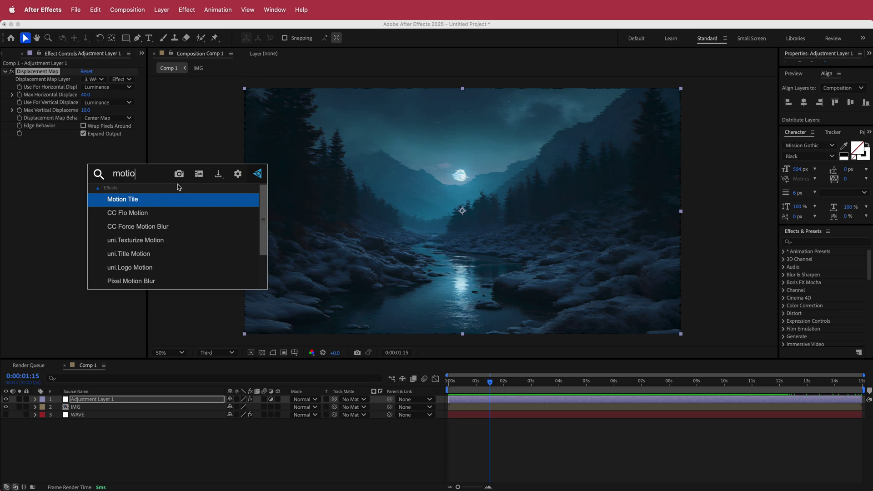
type("io")
key("Return")
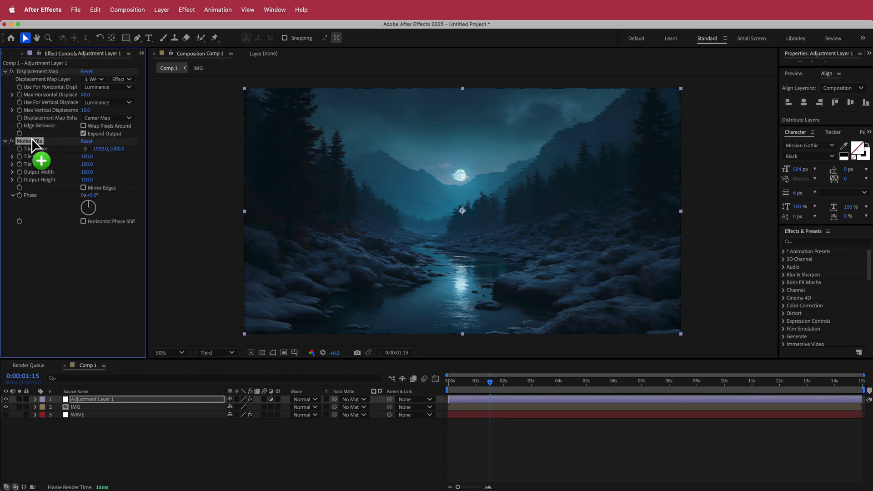
left_click_drag(32, 139, 35, 69)
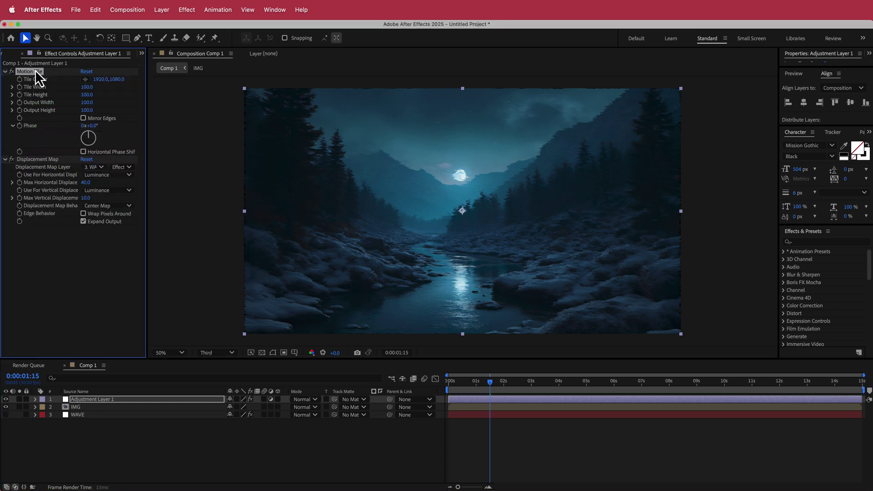
left_click(86, 112)
type("300")
left_click(87, 102)
type("300")
key("Return")
left_click_drag(490, 382, 402, 382)
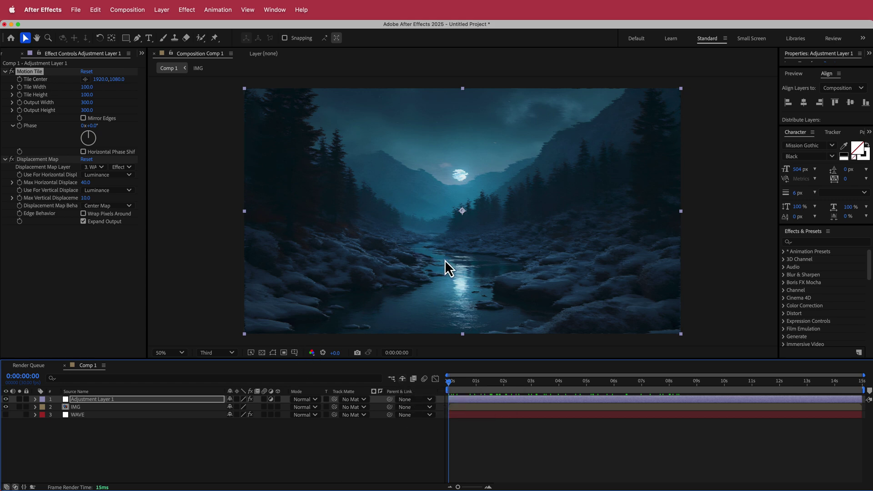
Step: Paste the river outline as a mask on Adjustment Layer 1
left_click(173, 457)
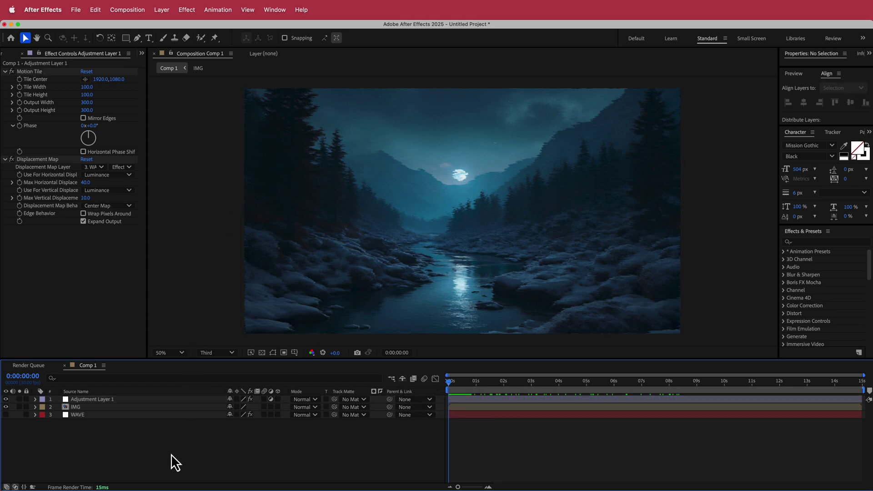
left_click(145, 400)
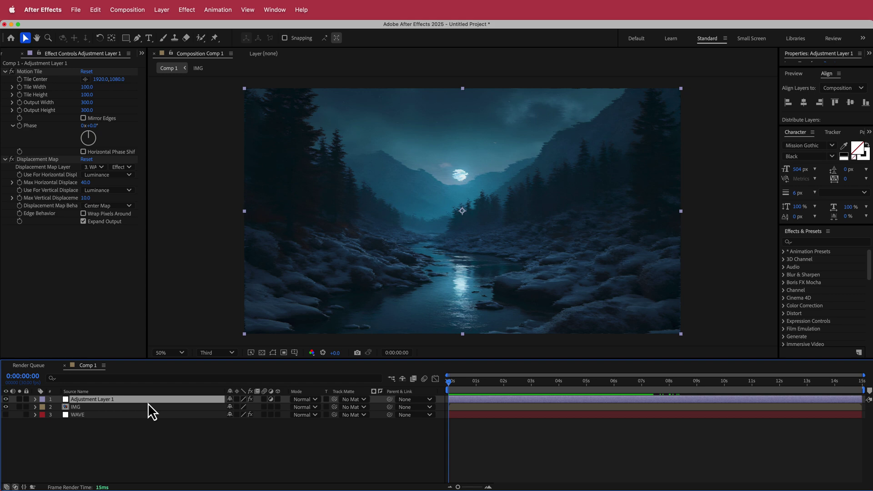
left_click(137, 39)
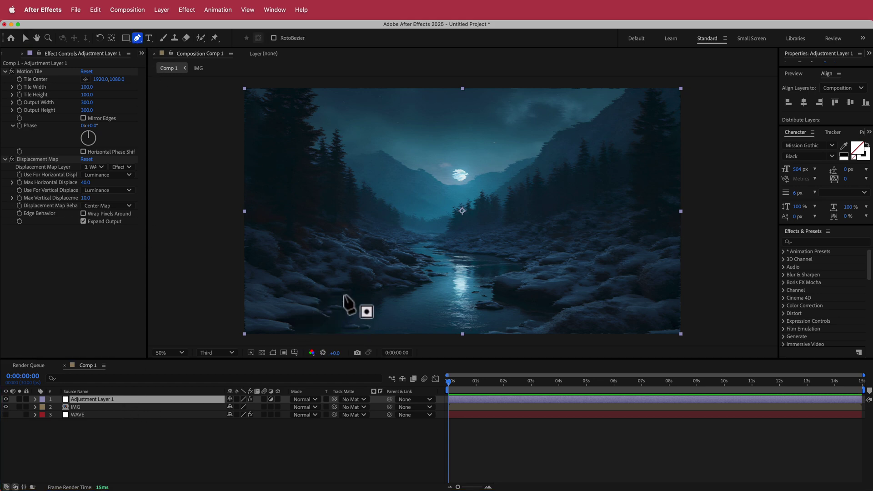
key("super+v")
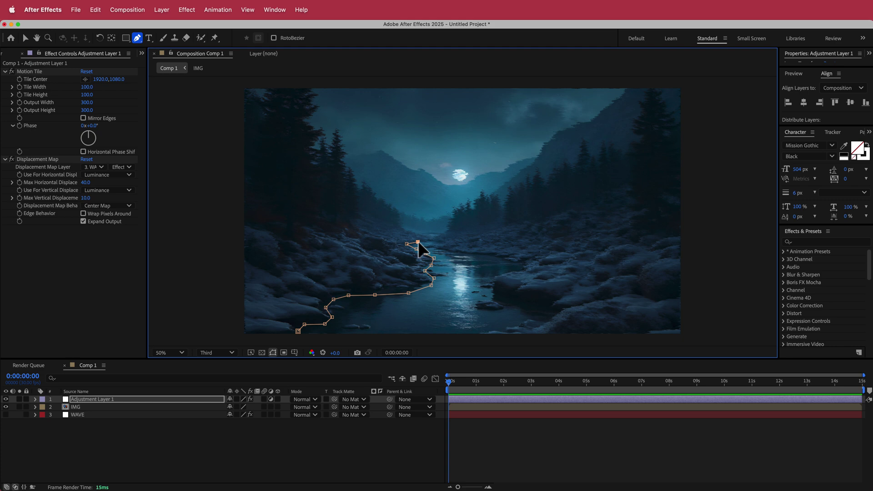
left_click(528, 382)
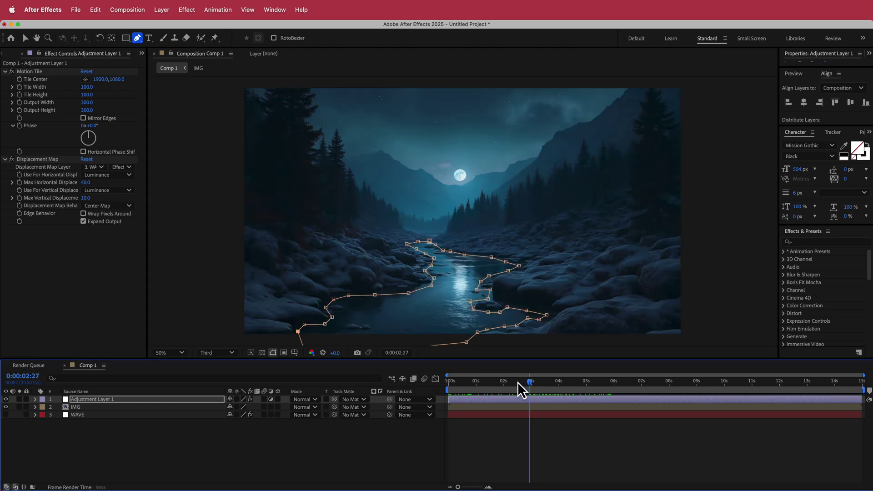
left_click_drag(519, 385, 497, 390)
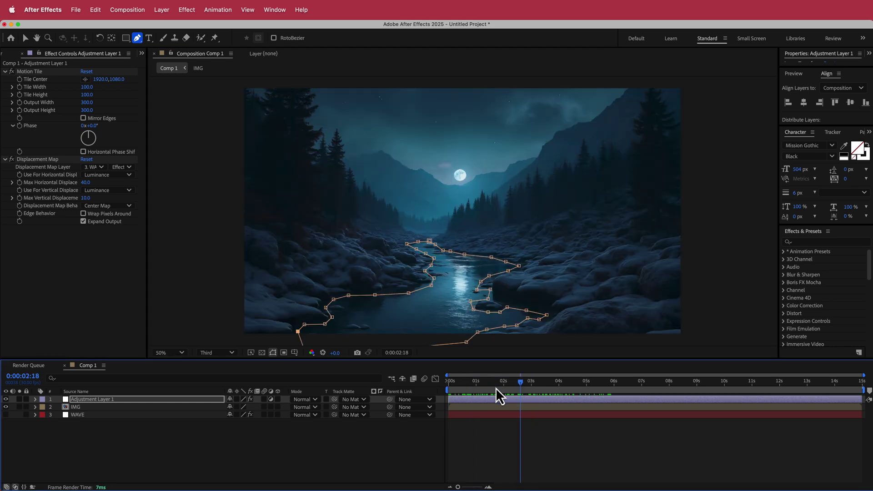
Step: Feather the river mask by 20 pixels
key("f")
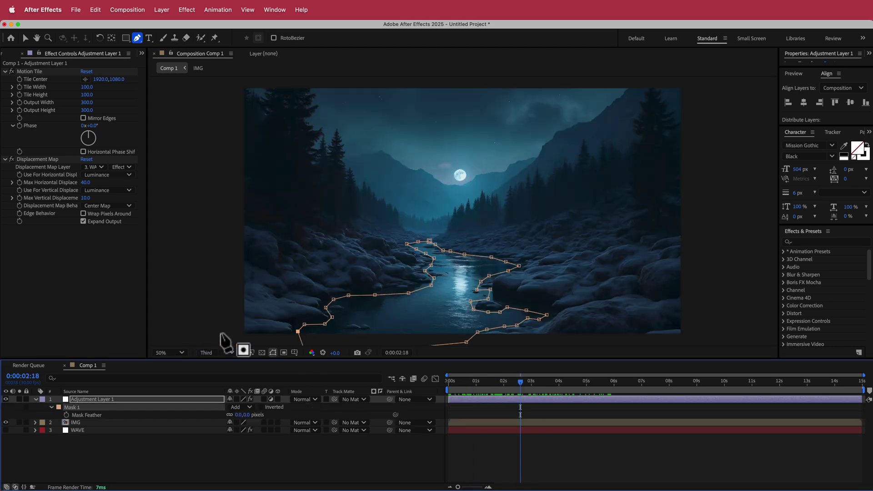
left_click(240, 415)
type("20")
key("Return")
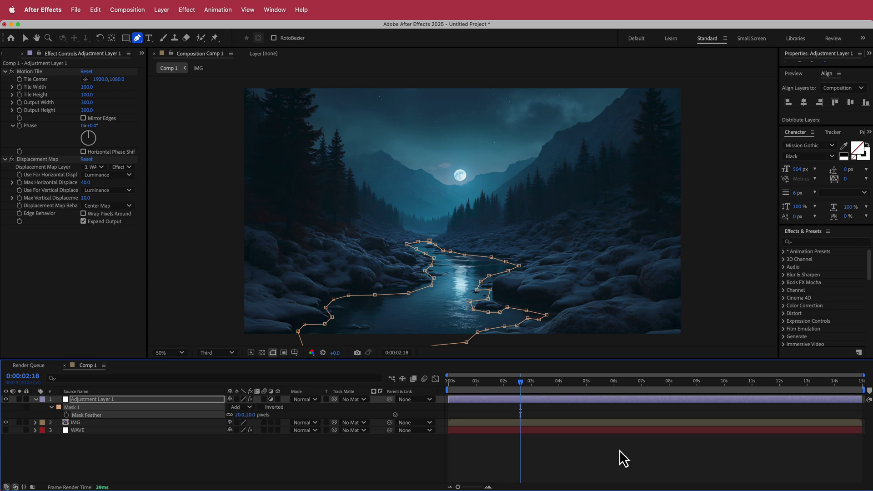
left_click(624, 458)
key("v")
left_click(480, 392)
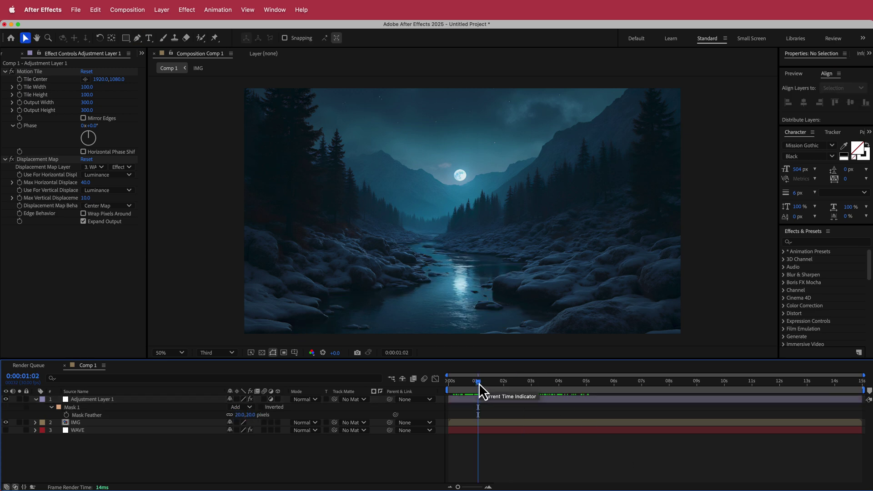
Step: At 0:00:03:03, add a mask around the left riverbank rocks on Adjustment Layer 1
key("Page_Down")
left_click_drag(483, 384, 534, 384)
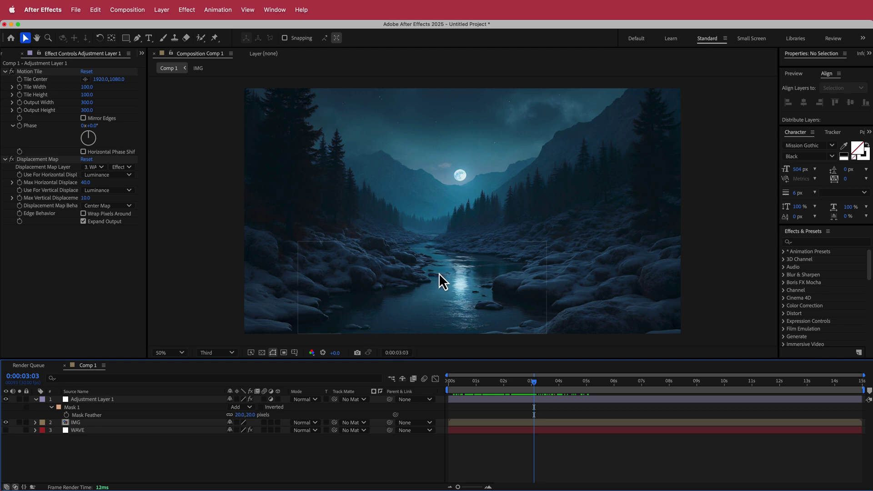
left_click(91, 400)
left_click(138, 38)
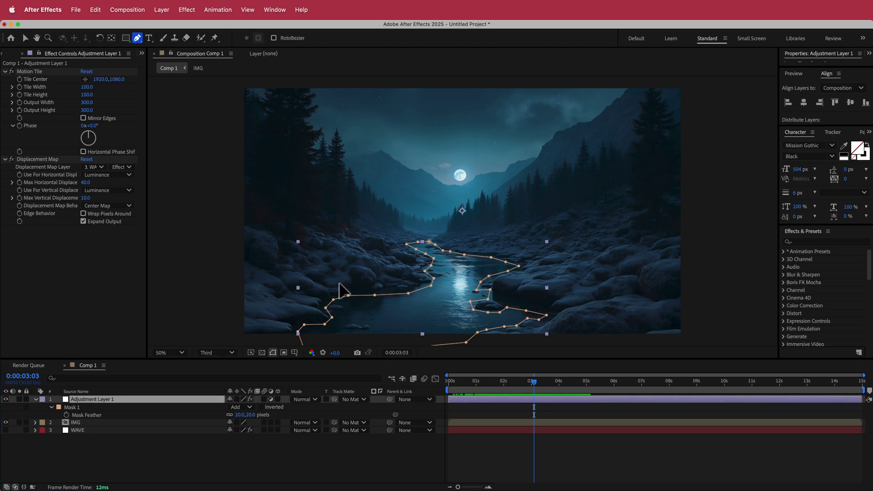
left_click(354, 322)
left_click(345, 324)
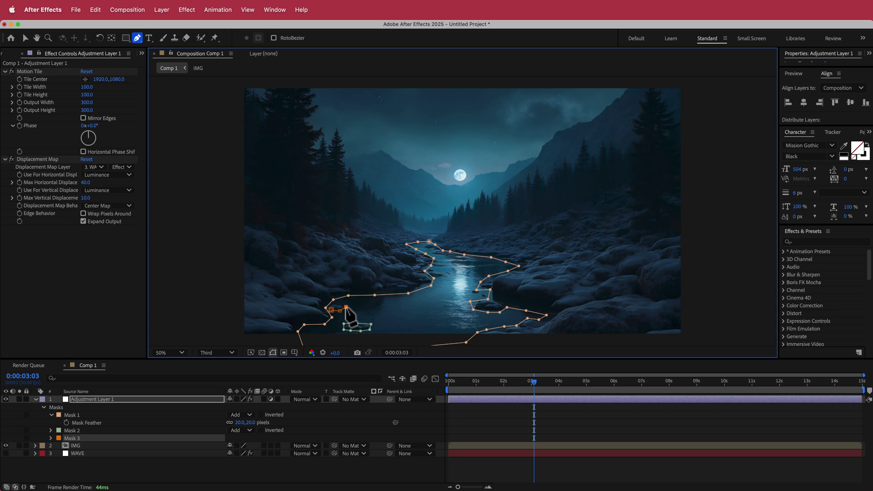
scroll(414, 299, "up", 1)
key("super+grave")
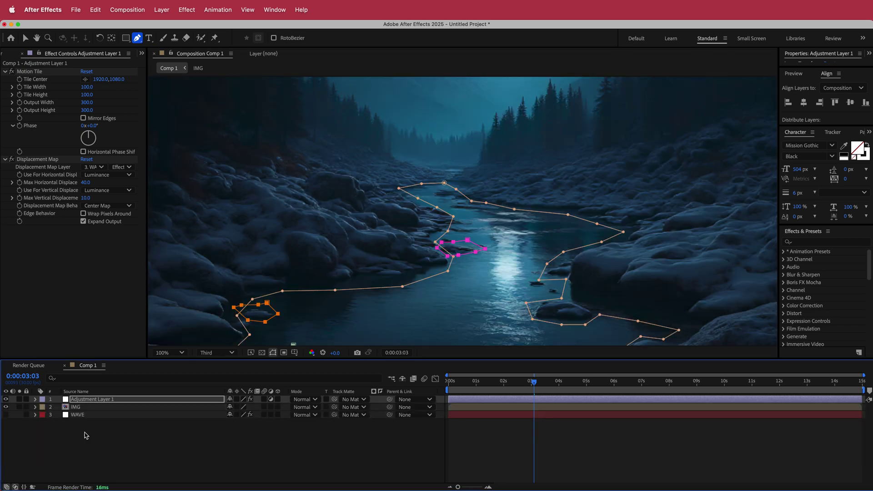
Step: Feather the rock masks by 15 pixels
key("f")
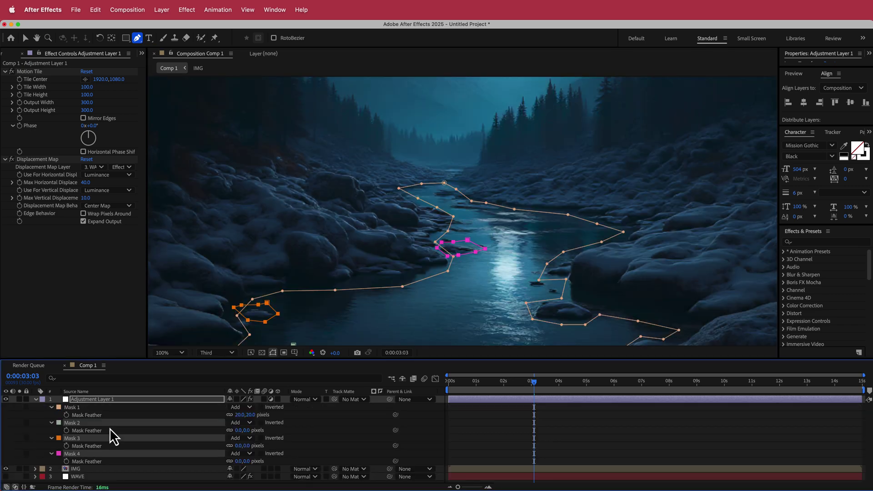
left_click(241, 431)
type("15")
key("Return")
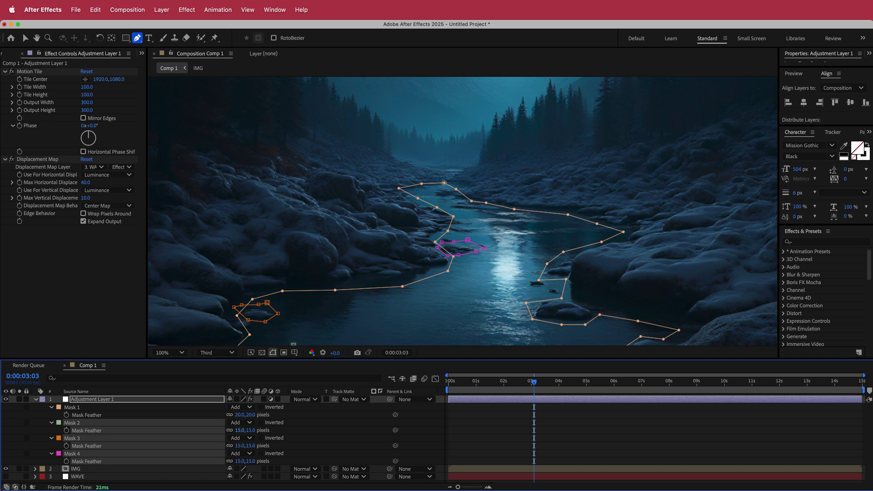
left_click_drag(539, 386, 517, 381)
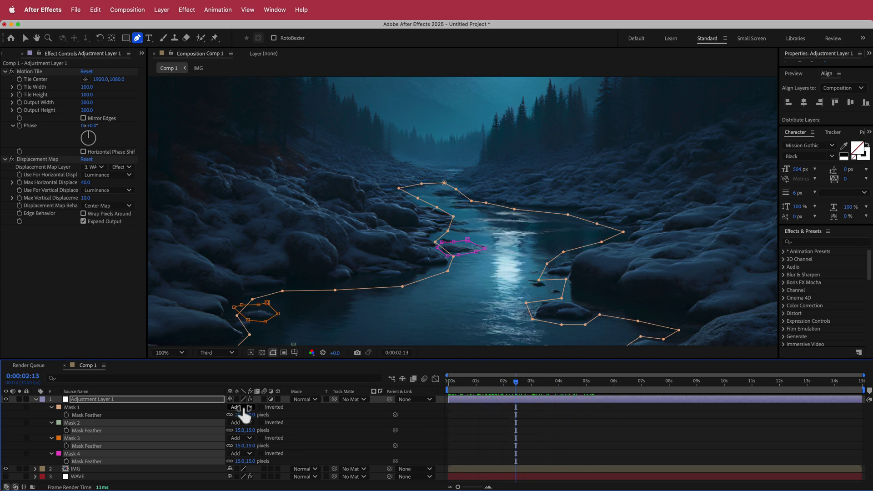
Step: Set the rock masks to Subtract so the rocks stay still
left_click(246, 438)
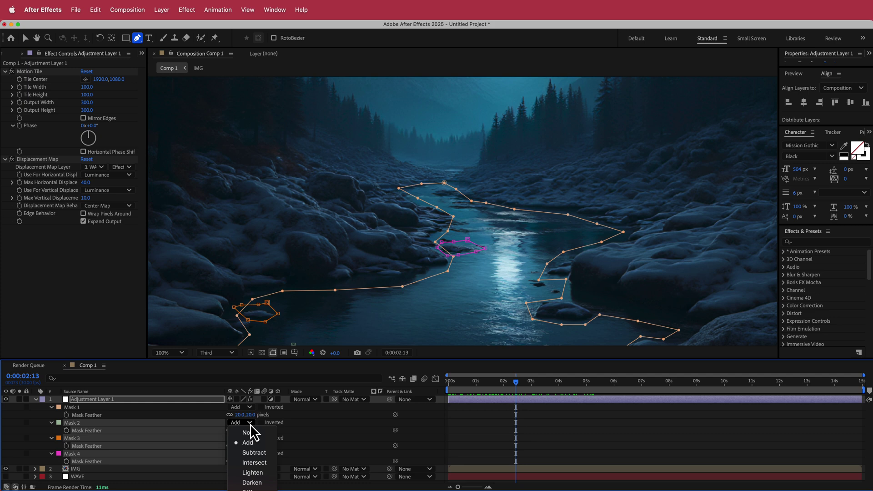
left_click(250, 450)
left_click_drag(517, 387, 452, 386)
key("v")
scroll(451, 203, "down", 2)
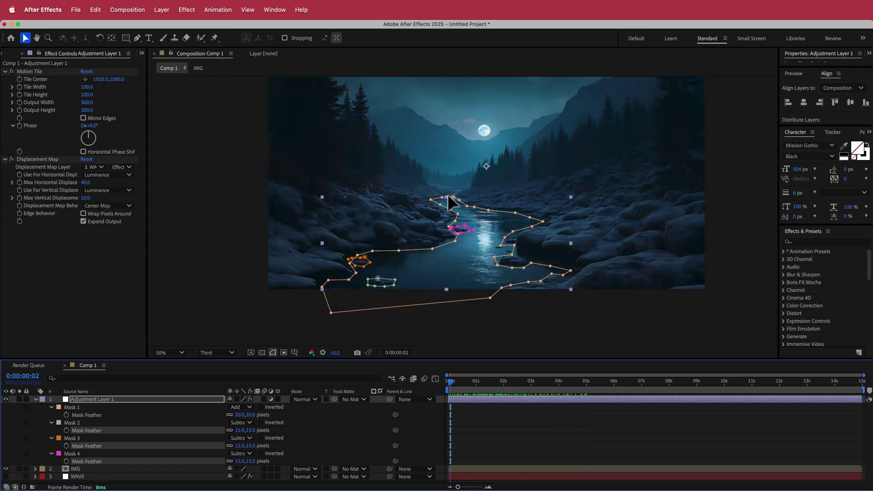
key("h")
left_click_drag(526, 135, 501, 179)
key("v")
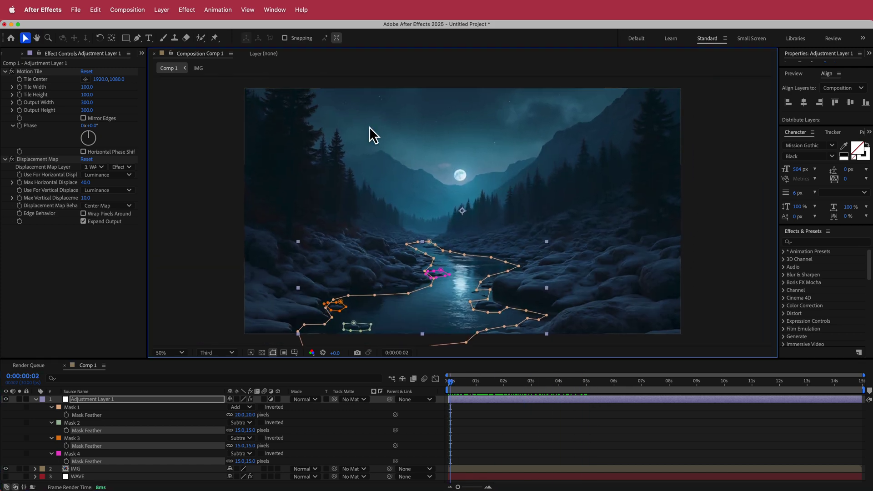
left_click(39, 399)
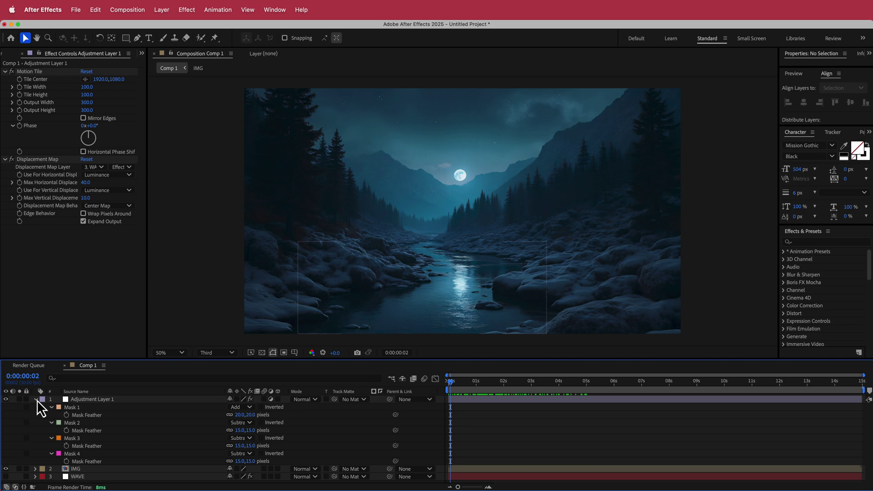
left_click(36, 399)
Step: Inside the IMG precomp, apply CC Slant with its Floor set near the image centre
left_click(81, 409)
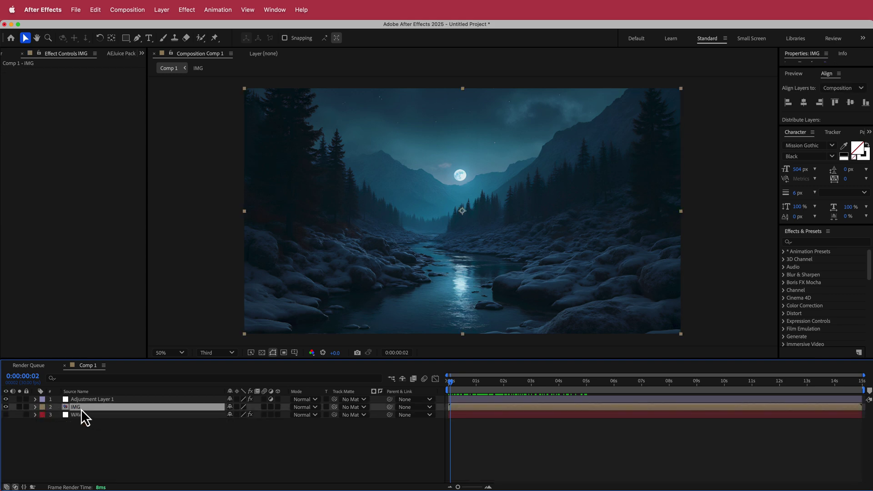
double_click(77, 408)
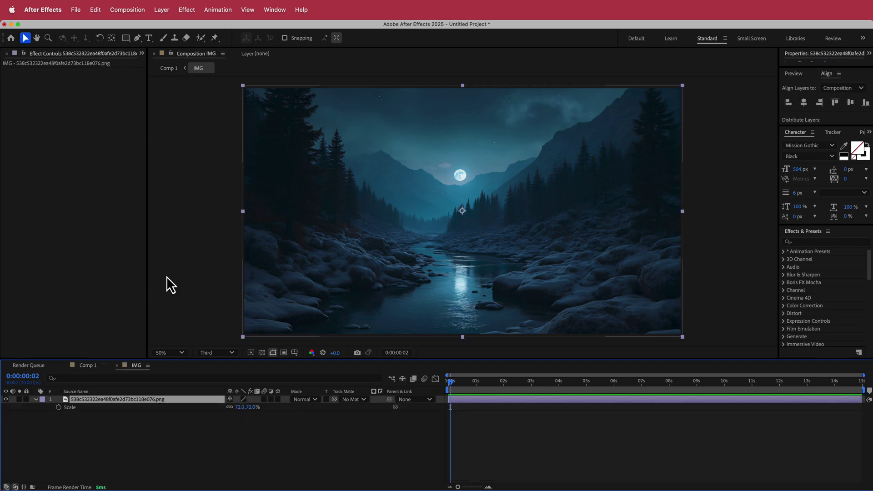
key("ctrl+space")
type("slant")
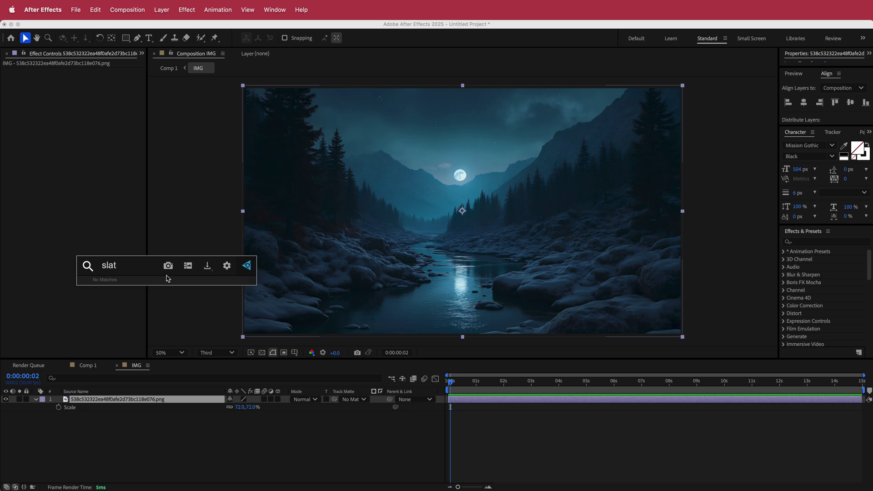
key("Return")
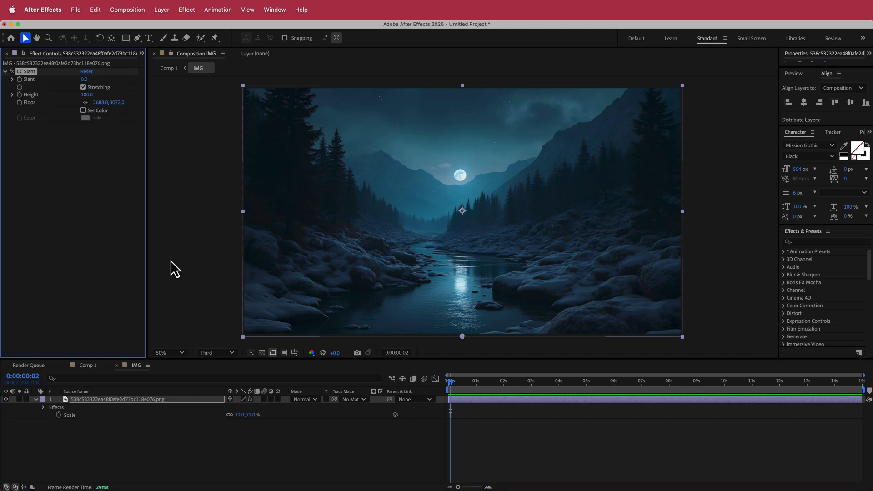
left_click(85, 102)
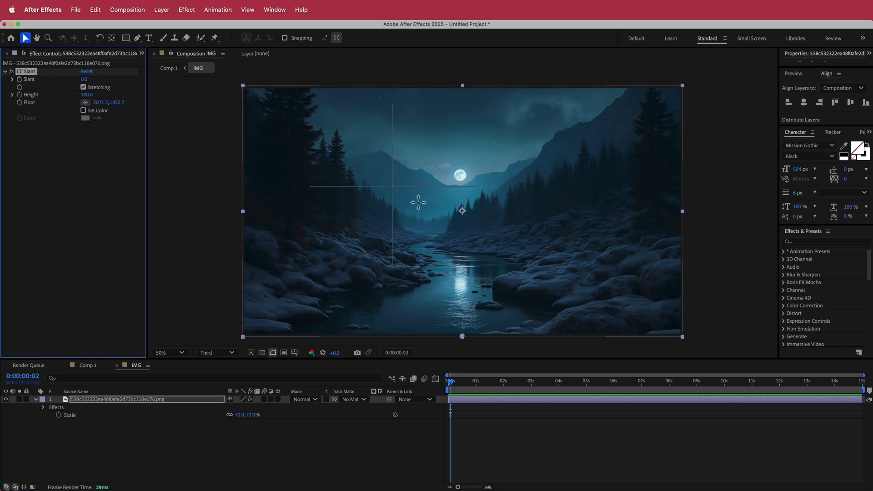
left_click(449, 187)
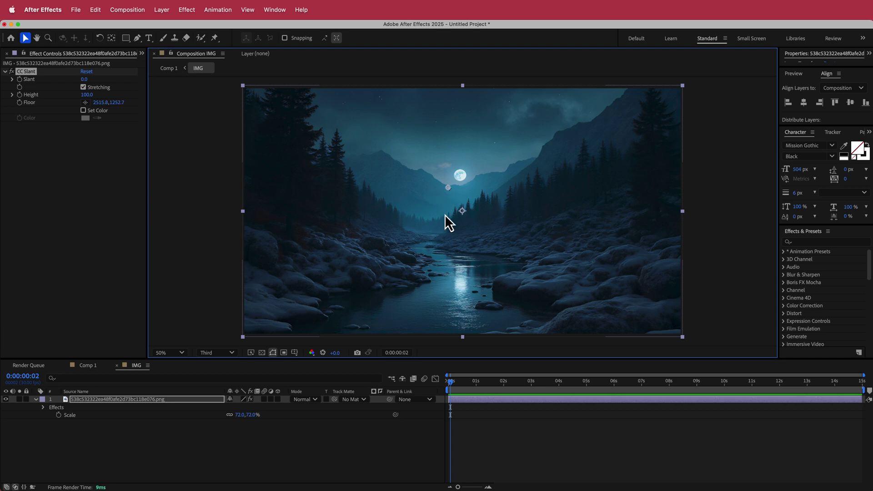
Step: Keyframe Slant at 0 on the first frame and 30 on the last frame
left_click(290, 450)
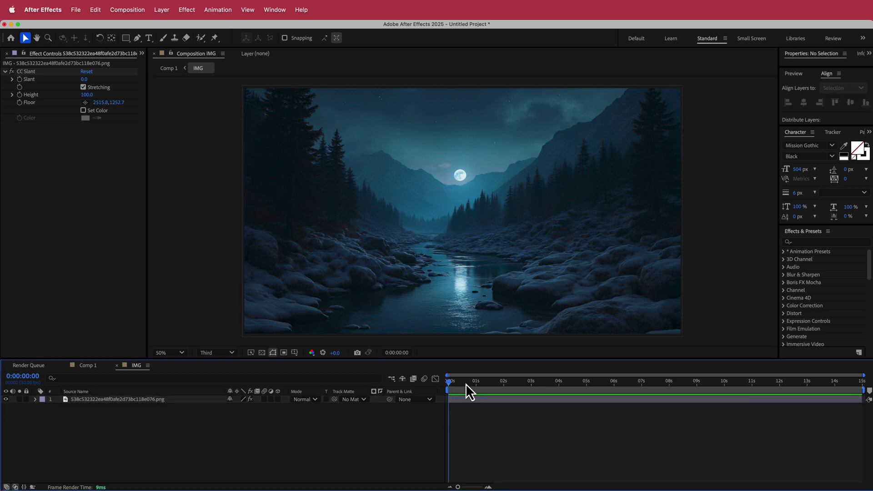
left_click_drag(456, 385, 413, 394)
left_click(19, 79)
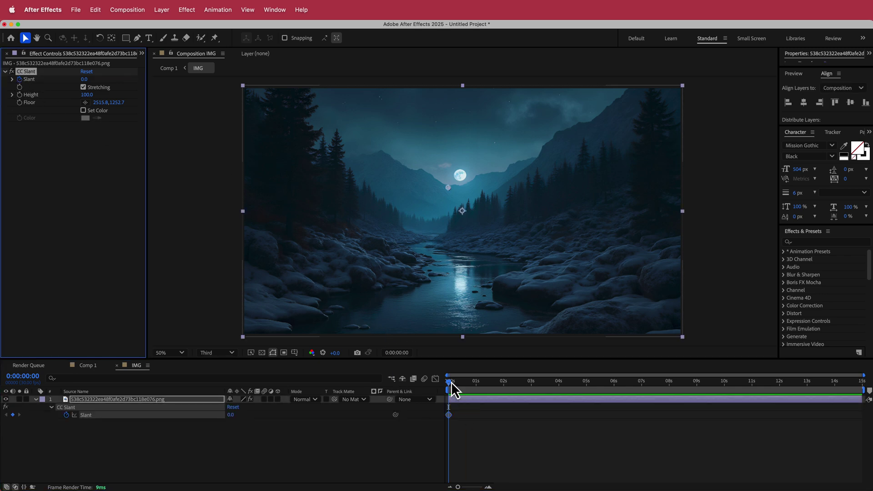
left_click(466, 396)
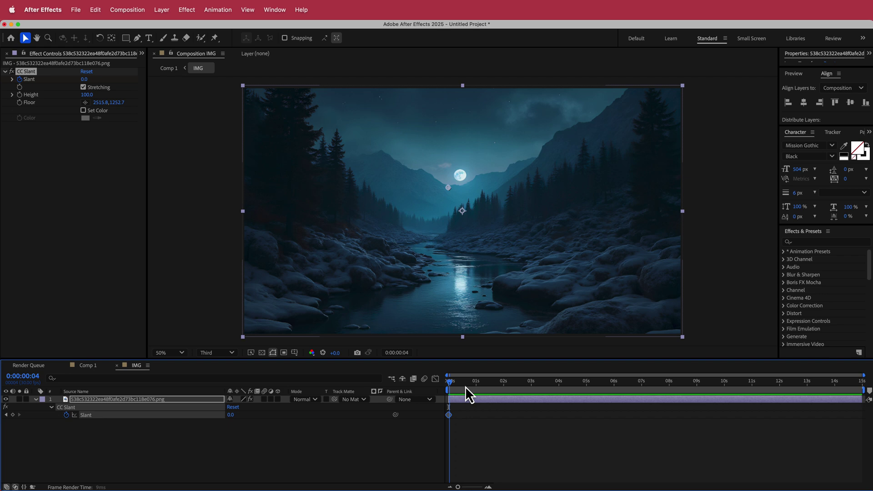
key("End")
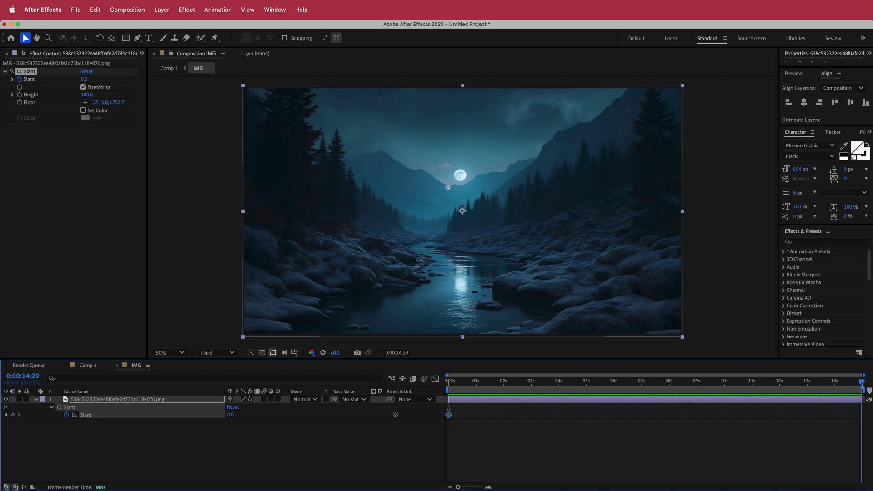
left_click(85, 79)
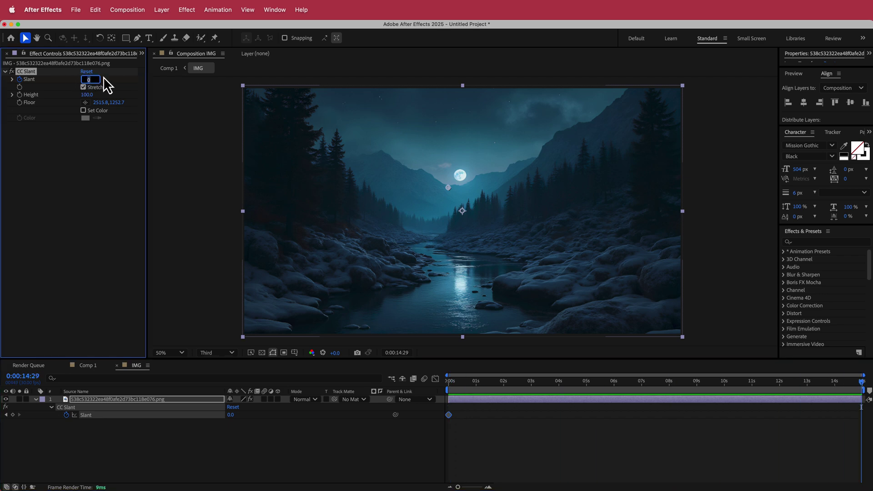
type("30")
key("Return")
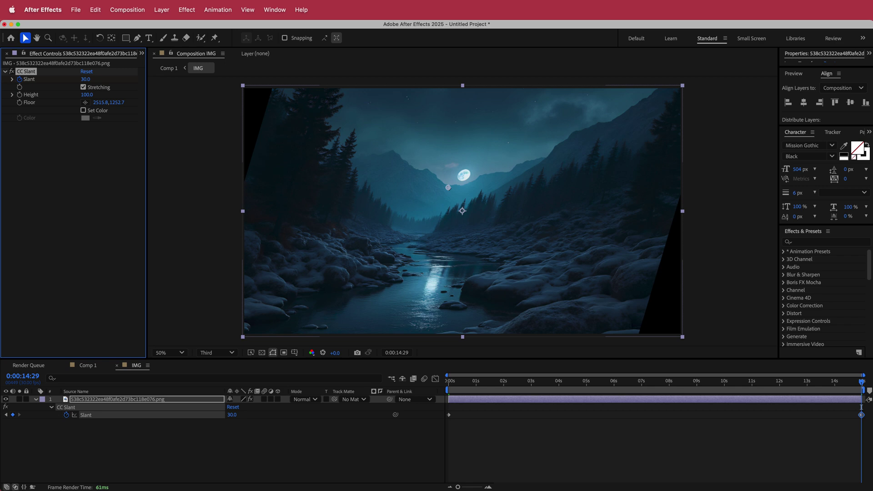
left_click_drag(862, 385, 854, 405)
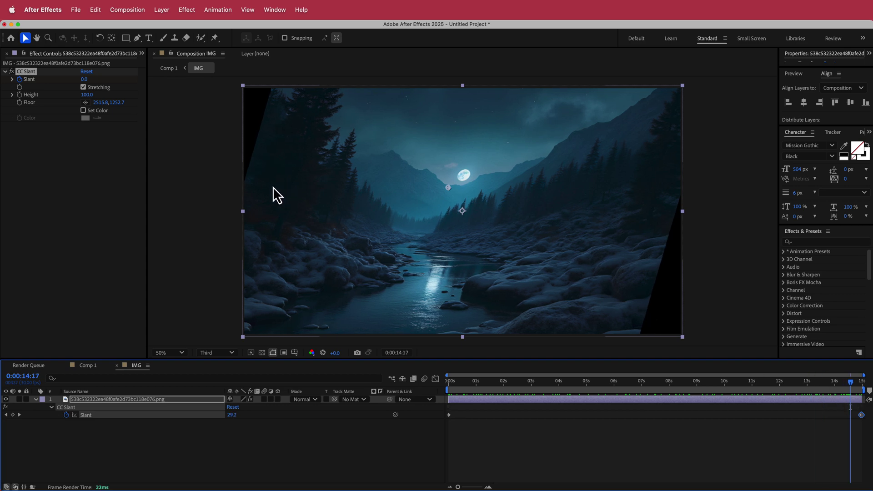
Step: Apply Motion Tile ahead of CC Slant with 670 × 630 output and Mirror Edges on
key("ctrl+space")
type("mot")
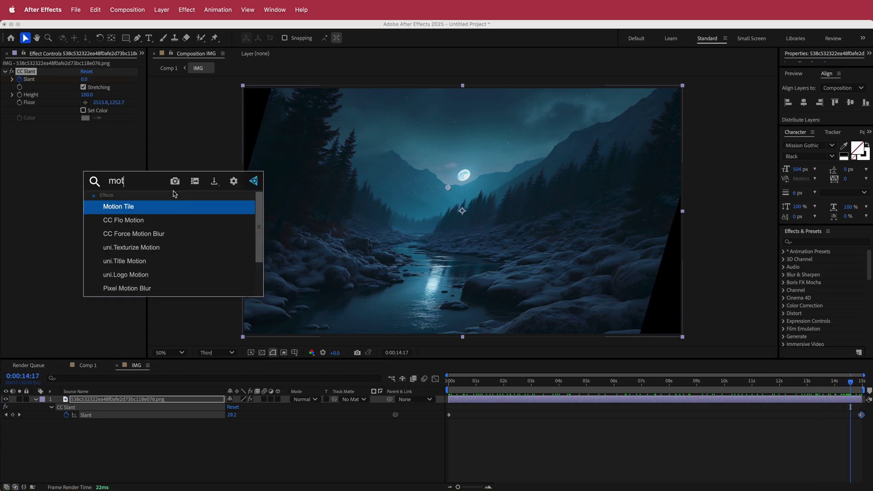
key("Return")
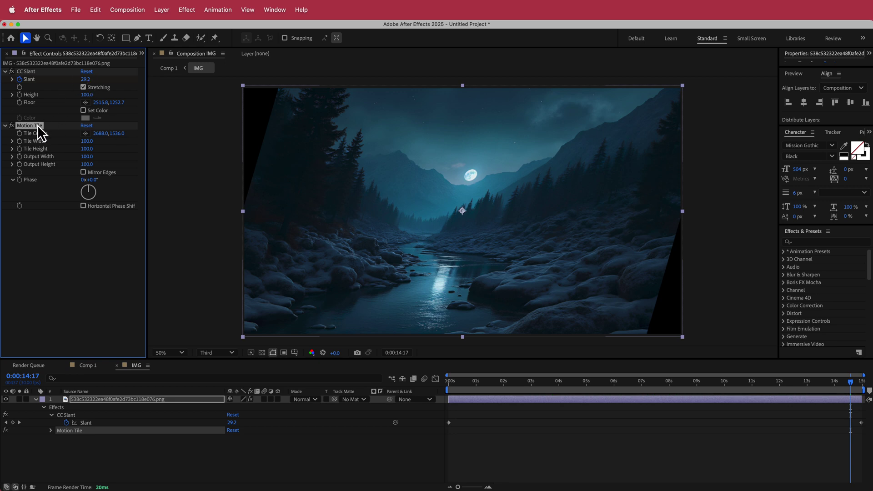
left_click_drag(38, 124, 39, 72)
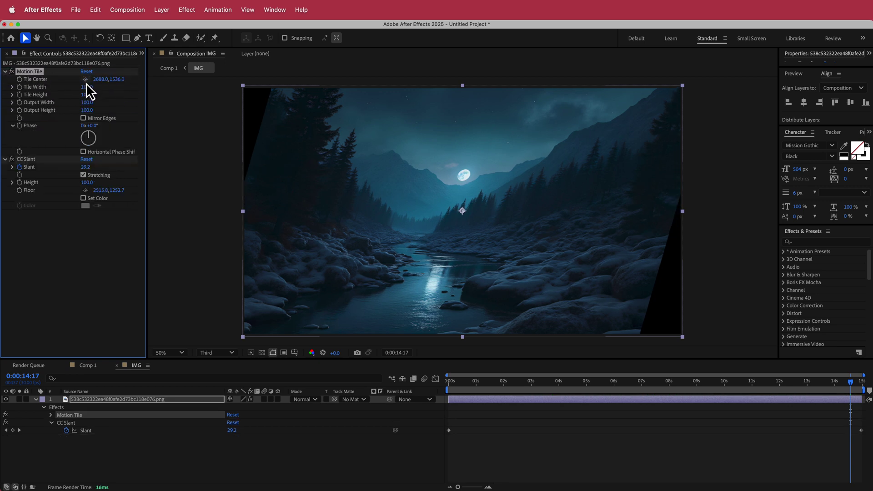
left_click_drag(87, 106, 111, 103)
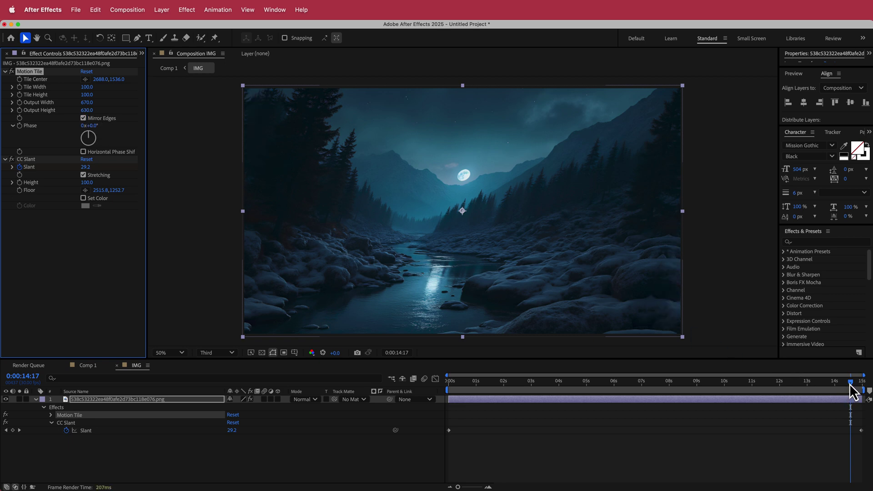
left_click_drag(851, 386, 412, 369)
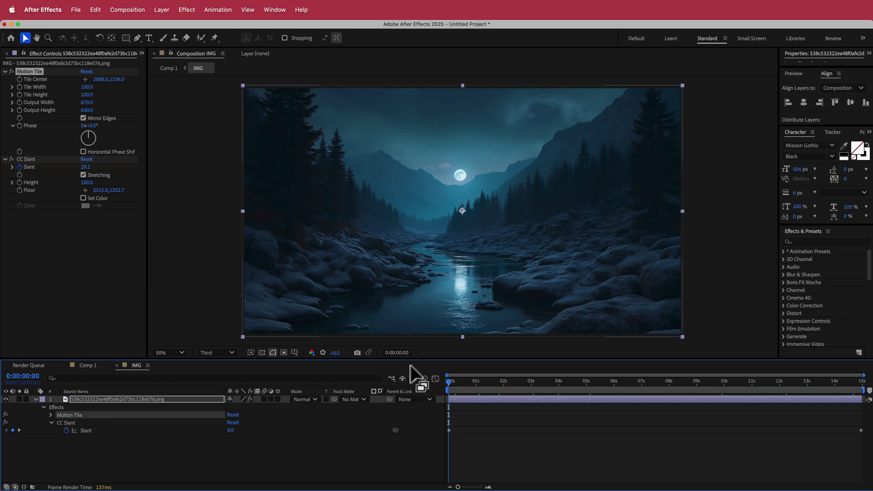
Step: Duplicate the river image layer and delete Motion Tile and CC Slant from the copy
left_click(142, 403)
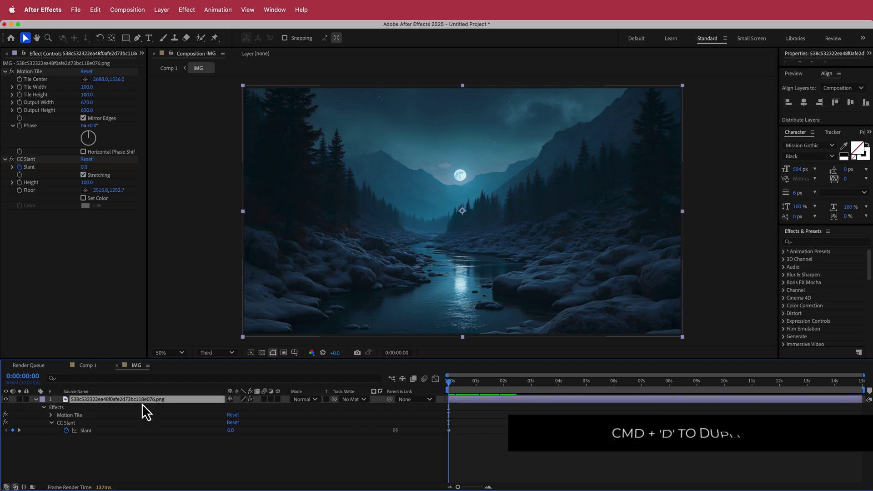
key("super+d")
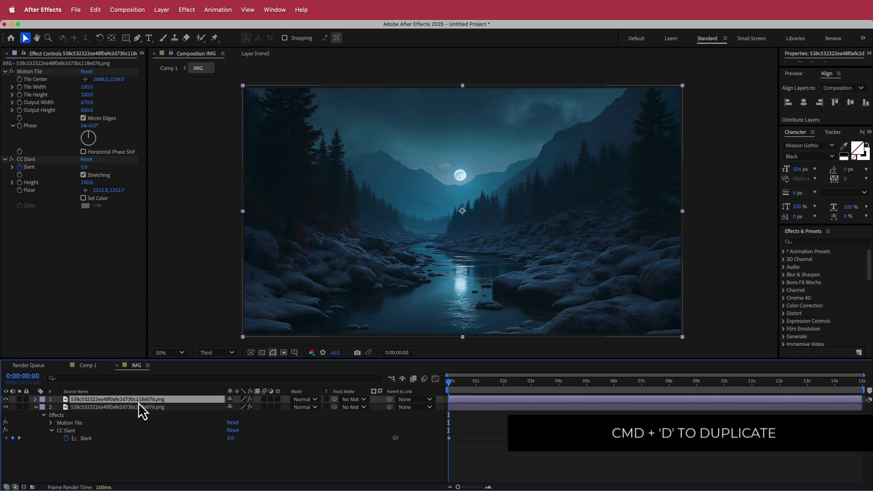
left_click(33, 73)
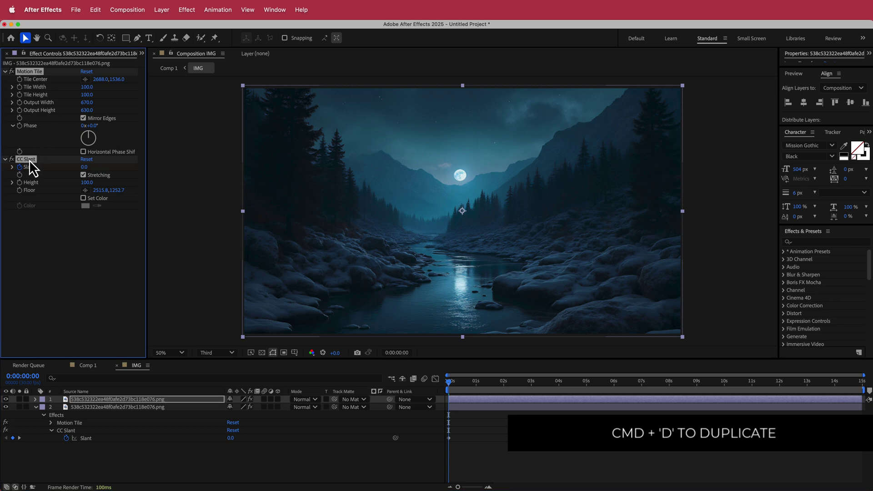
key("Delete")
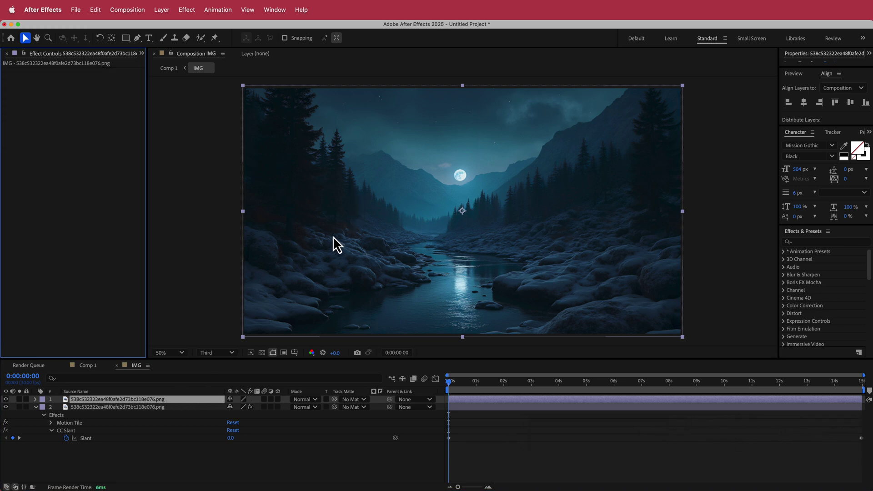
Step: Draw a closed mask on the copy tracing the mountain skyline and enclosing everything below
left_click(136, 38)
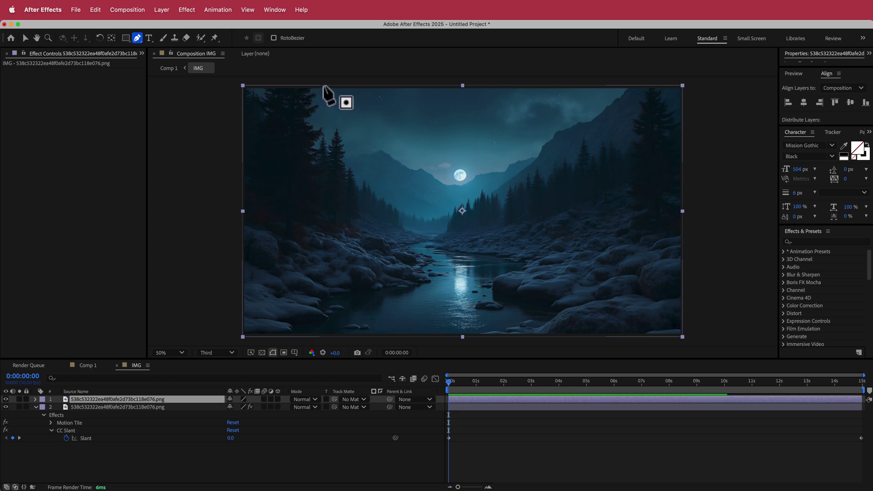
left_click_drag(321, 82, 320, 96)
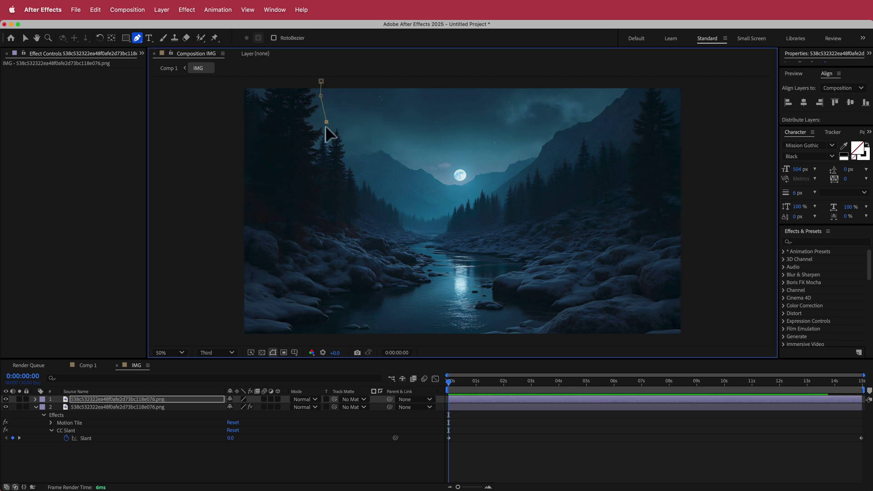
left_click(575, 120)
left_click(596, 105)
left_click(623, 82)
left_click(707, 85)
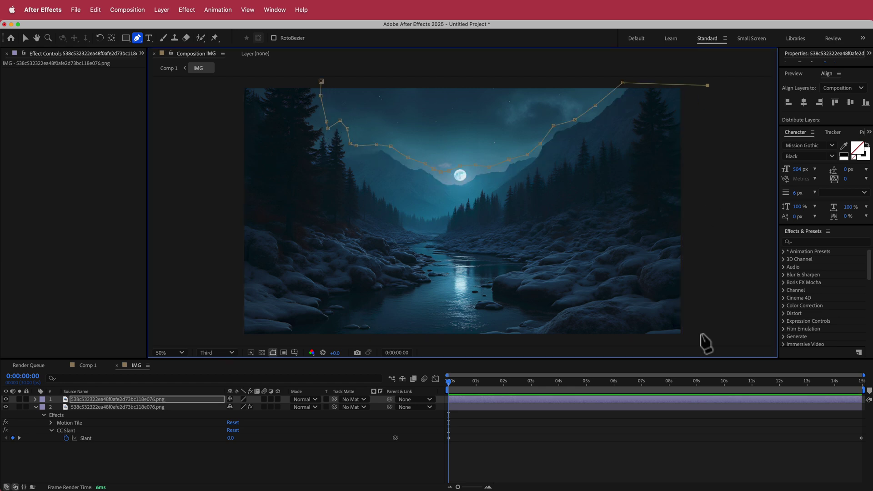
left_click(703, 339)
left_click(223, 338)
left_click(228, 85)
left_click(321, 81)
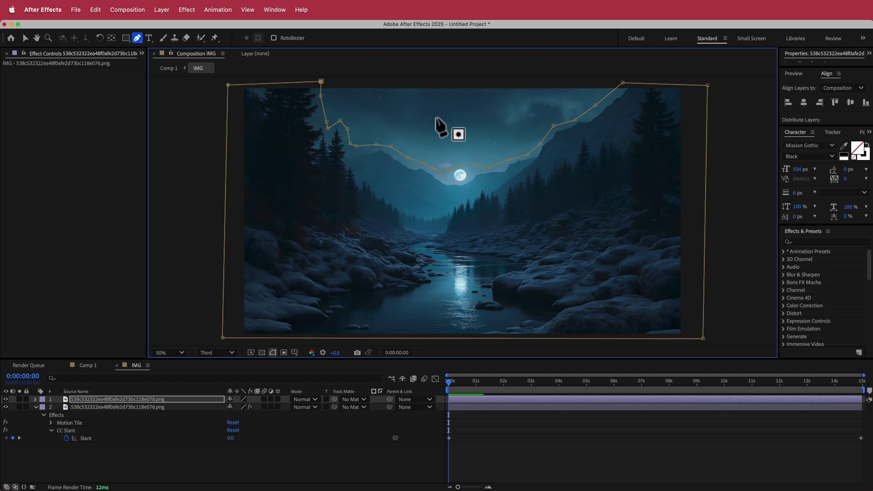
Step: Adjust the skyline mask points to follow the ridge
left_click_drag(452, 385, 842, 394)
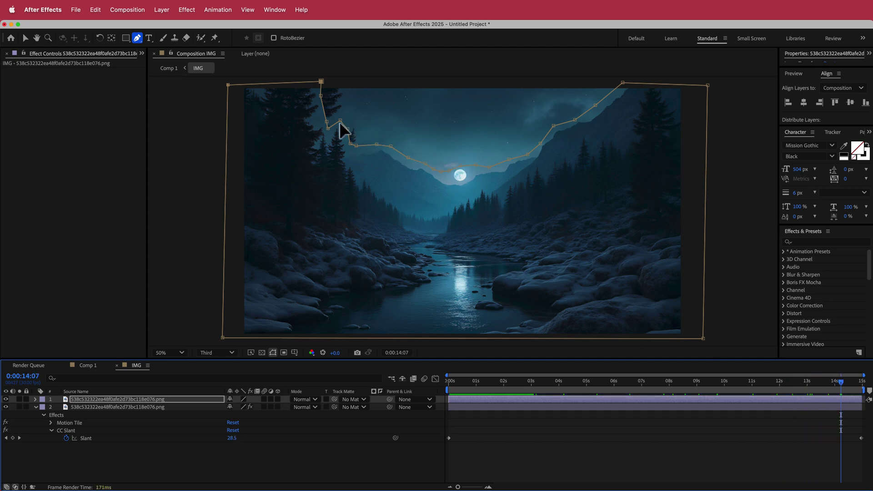
left_click_drag(327, 122, 354, 132)
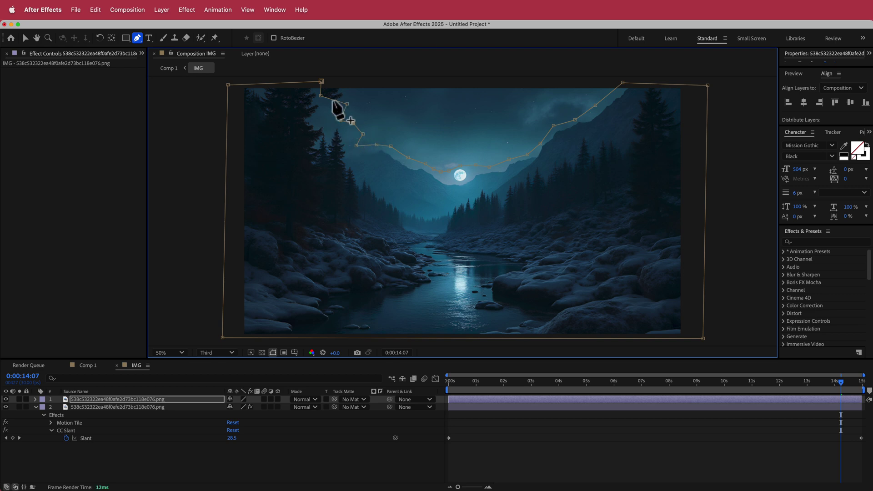
left_click_drag(321, 96, 343, 81)
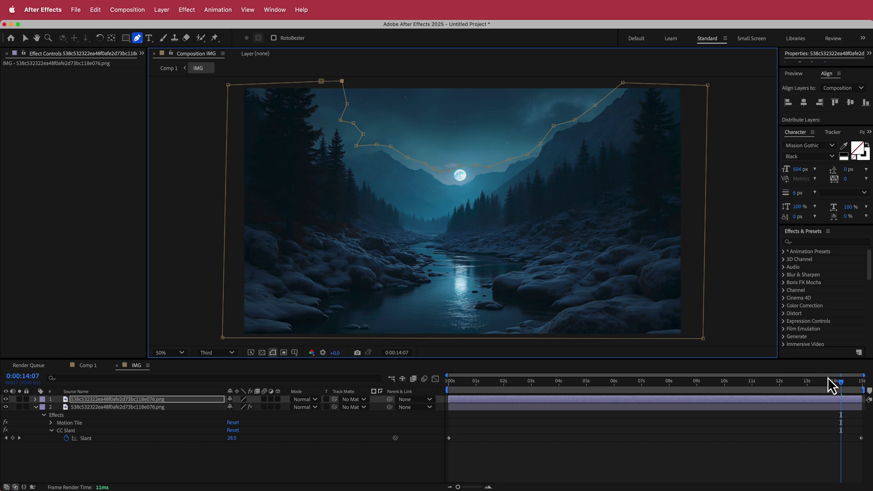
Step: Feather the skyline mask by 50 pixels and preview the animation
key("f")
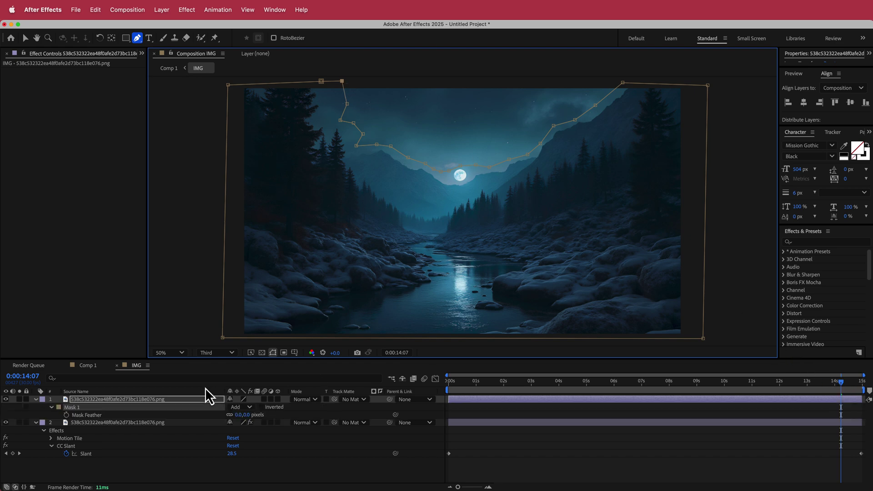
left_click(237, 415)
key("Return")
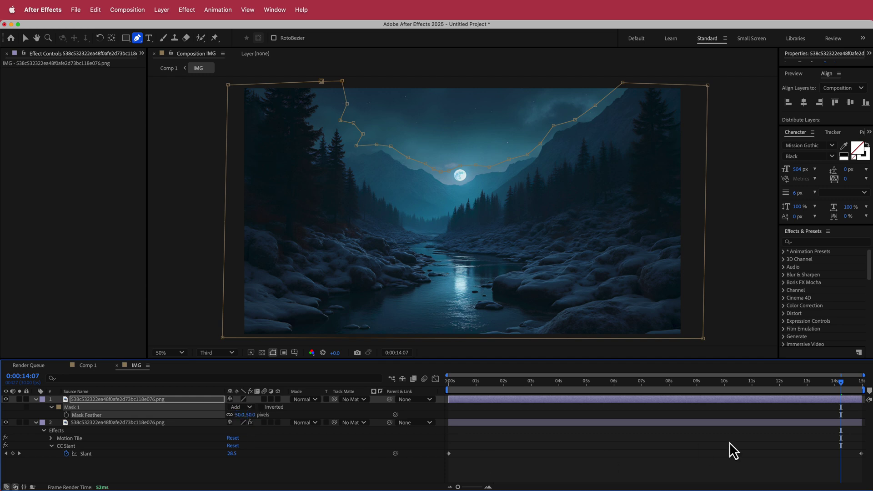
left_click_drag(844, 390, 430, 405)
key("space")
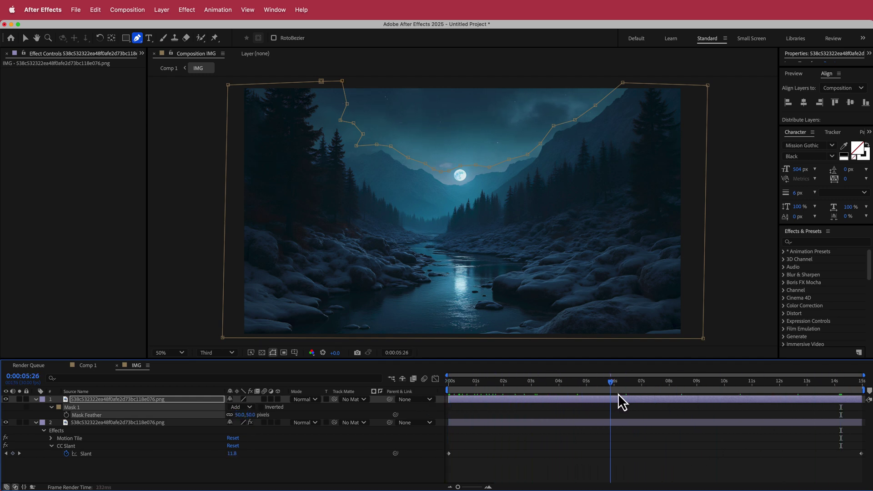
Step: Return to Comp 1 and move the playhead back to about one second
left_click(87, 366)
left_click_drag(804, 392, 463, 406)
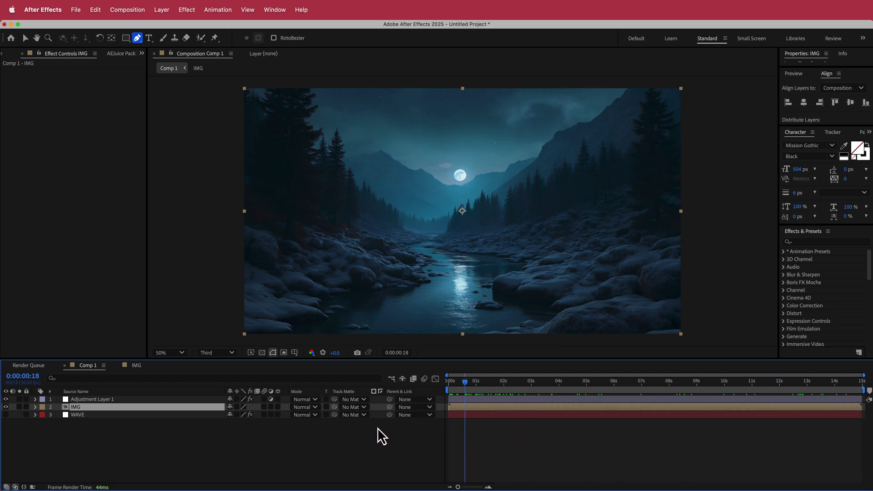
Step: Add a new adjustment layer, Adjustment Layer 2, to Comp 1
right_click(381, 402)
mouse_move(413, 408)
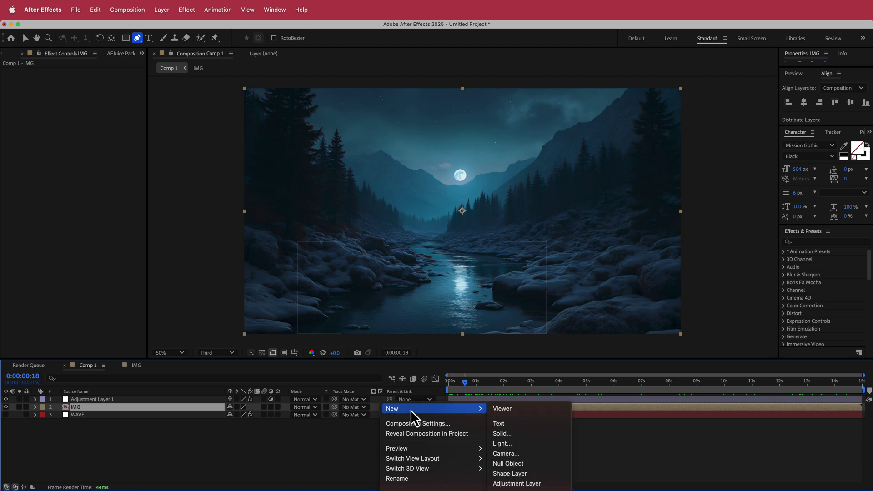
left_click(539, 482)
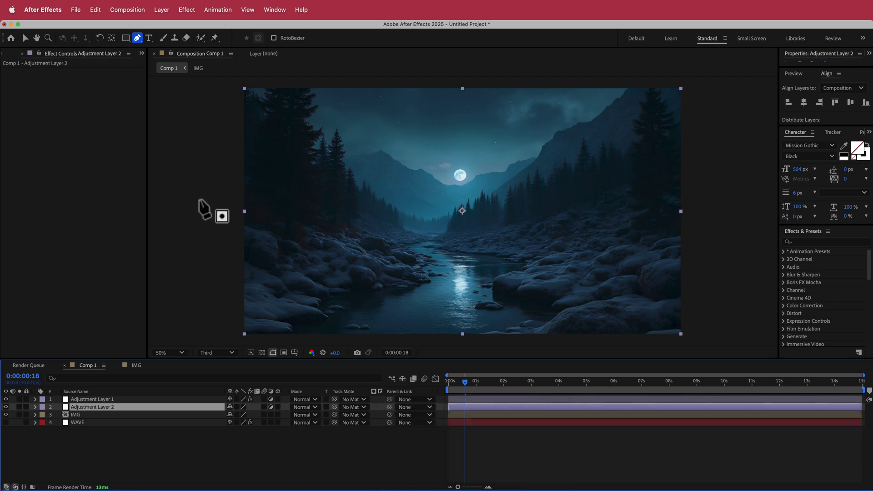
Step: Apply Curves via 'curv' search and shape a gentle S-curve deepening shadows and lifting highlights
key("ctrl+space")
type("curv")
key("Return")
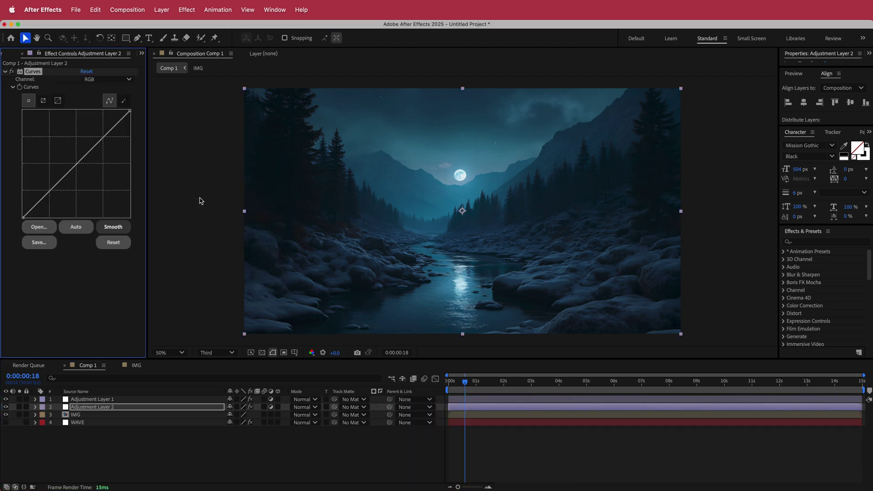
left_click_drag(46, 197, 50, 194)
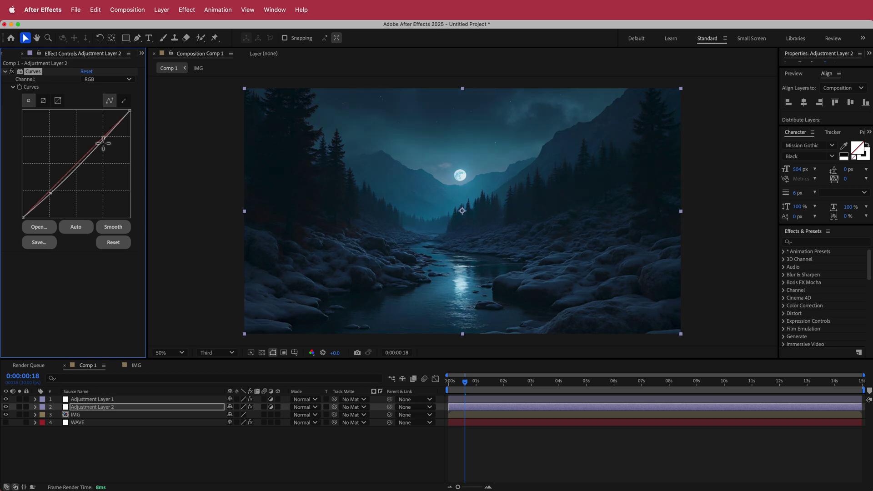
left_click_drag(105, 137, 103, 133)
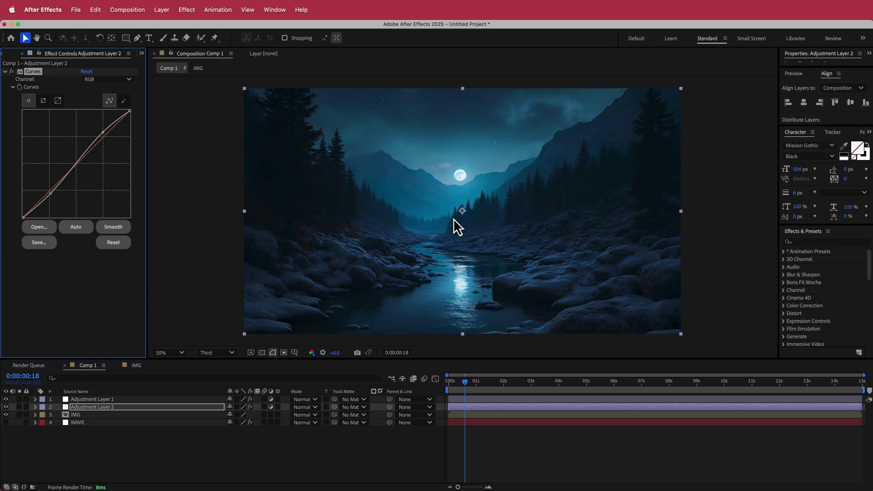
Step: Add Adjustment Layer 3 and move it to the top of the layer stack
right_click(378, 401)
mouse_move(411, 407)
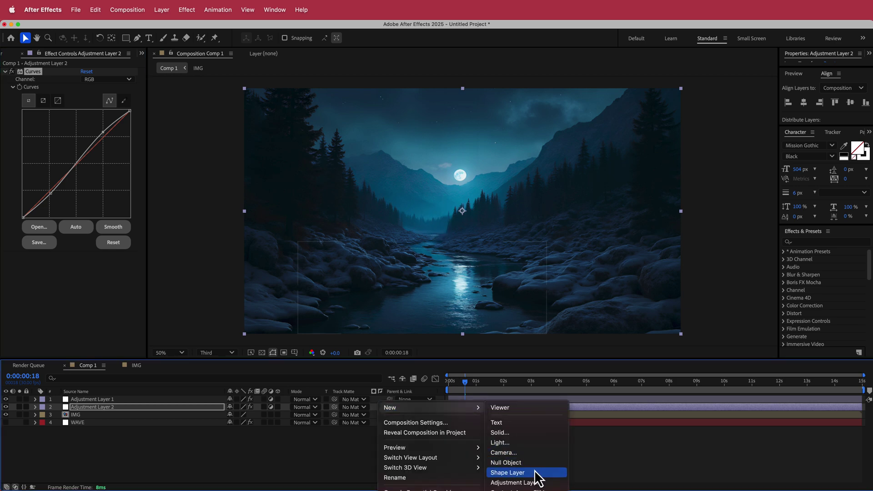
left_click(534, 482)
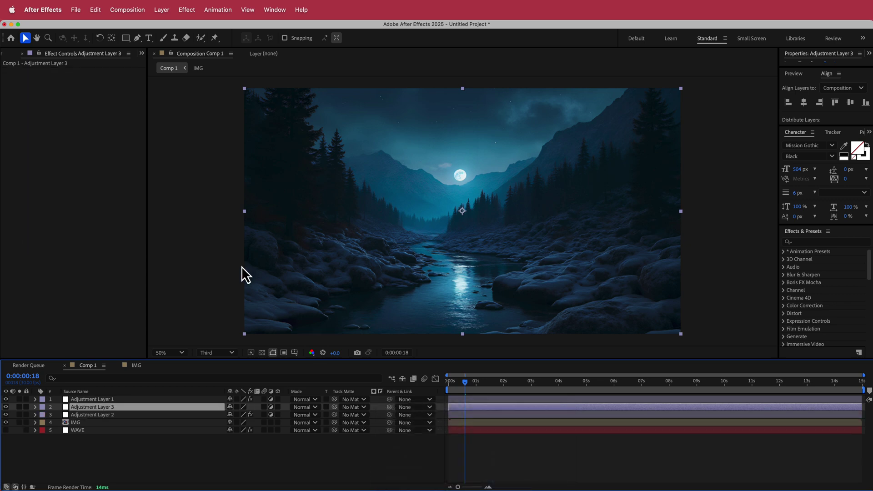
left_click_drag(106, 408, 110, 398)
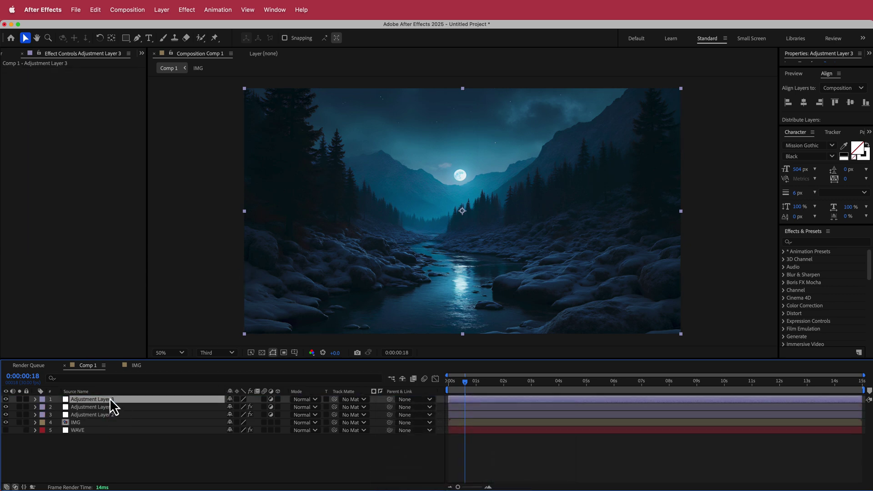
Step: Apply the Noise effect (8% amount) via 'nois' search and scrub forward to check the grain
key("ctrl+space")
type("nois")
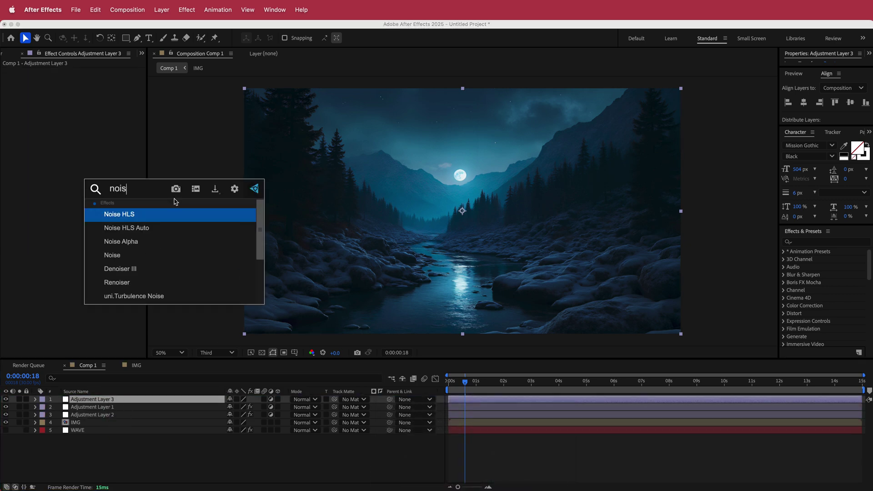
key("Down")
key("Down")
key("Down")
key("Return")
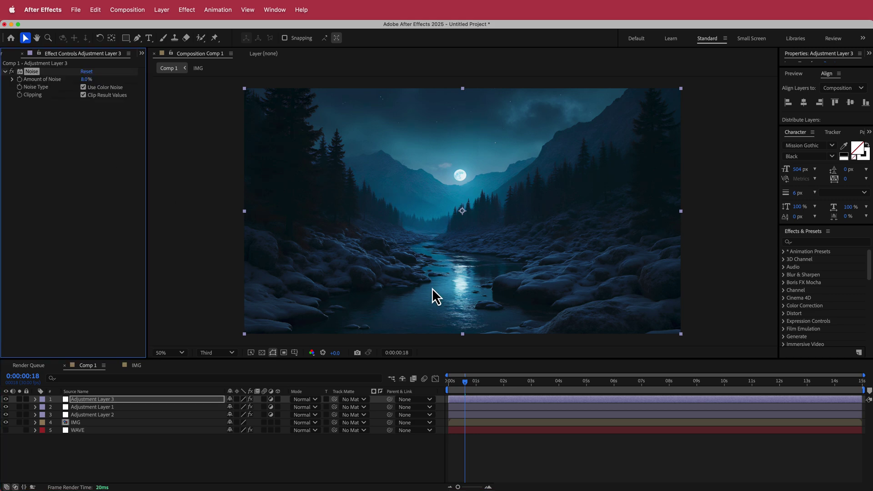
left_click_drag(478, 371, 437, 399)
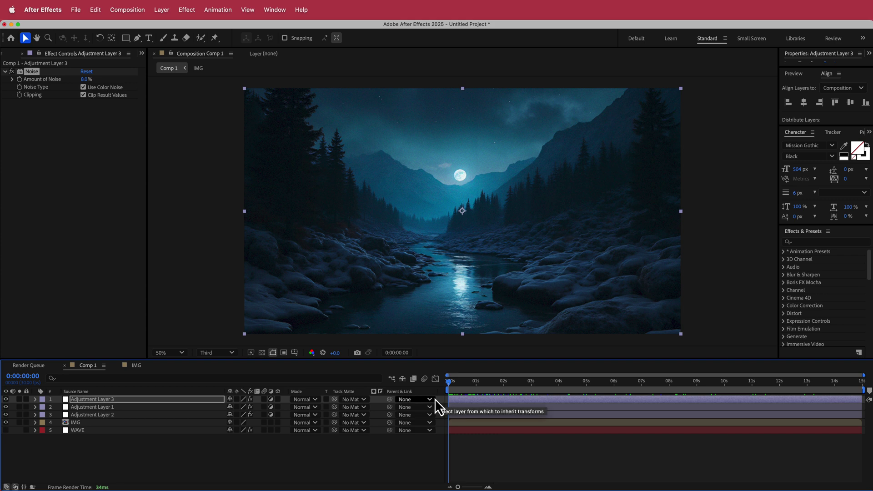